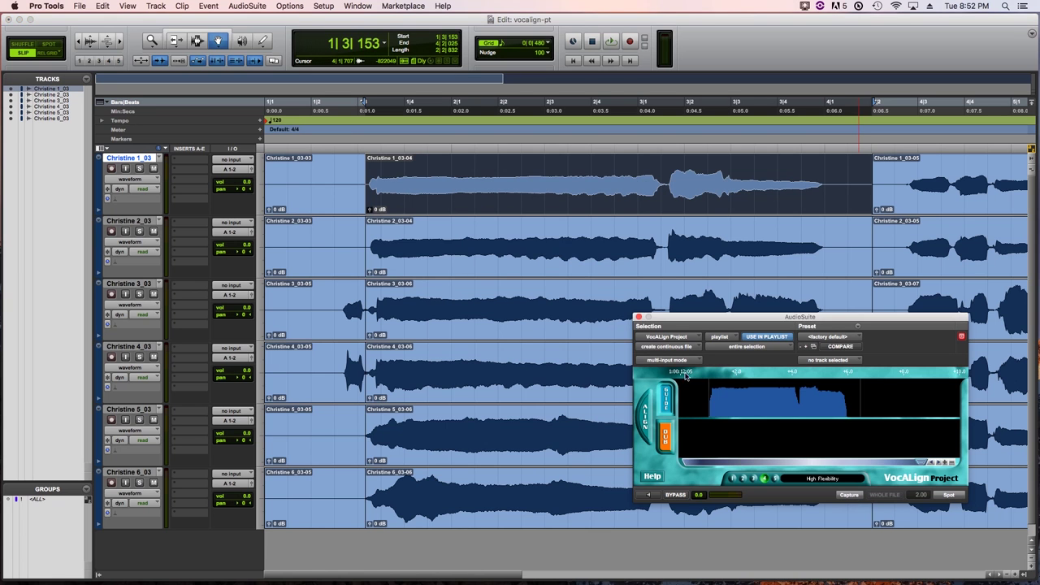
- Render aligned VocALign clips for the Christine 2 and Christine 3 takes
key(semicolon)
key(semicolon)
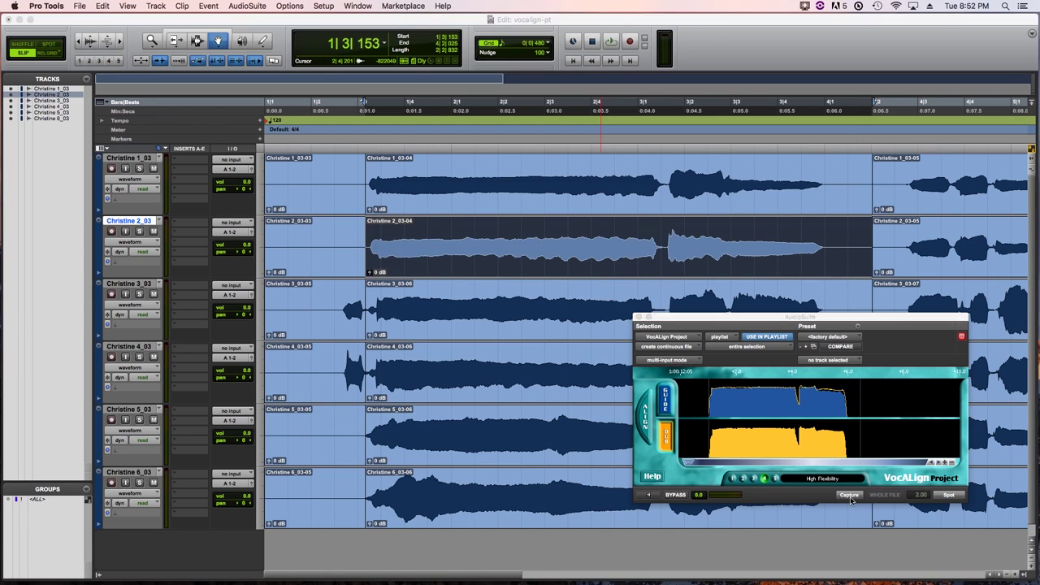
click(646, 422)
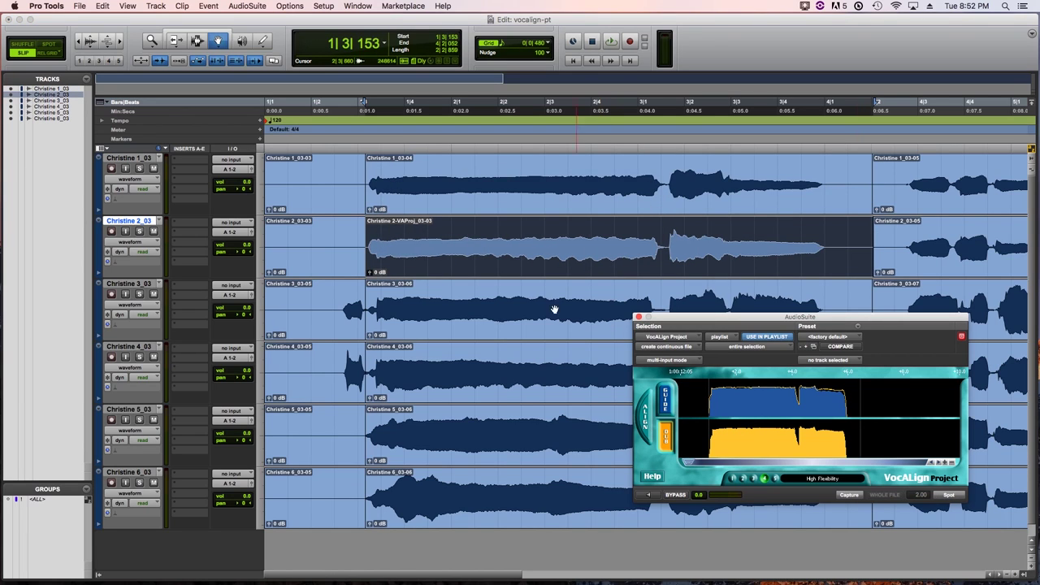
key(semicolon)
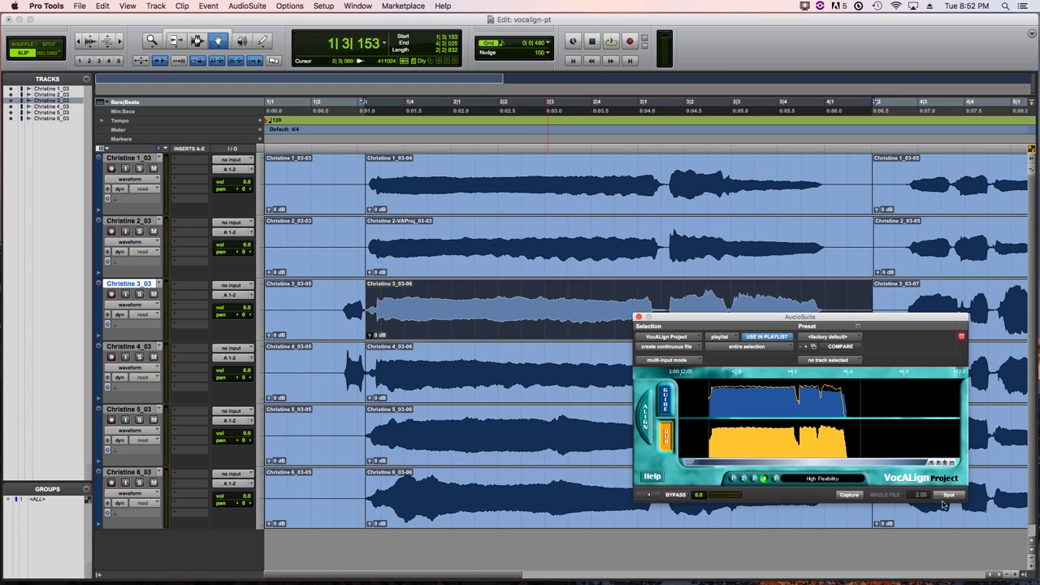
click(953, 497)
- Capture the Christine 4 take as dub and render its aligned clip
key(semicolon)
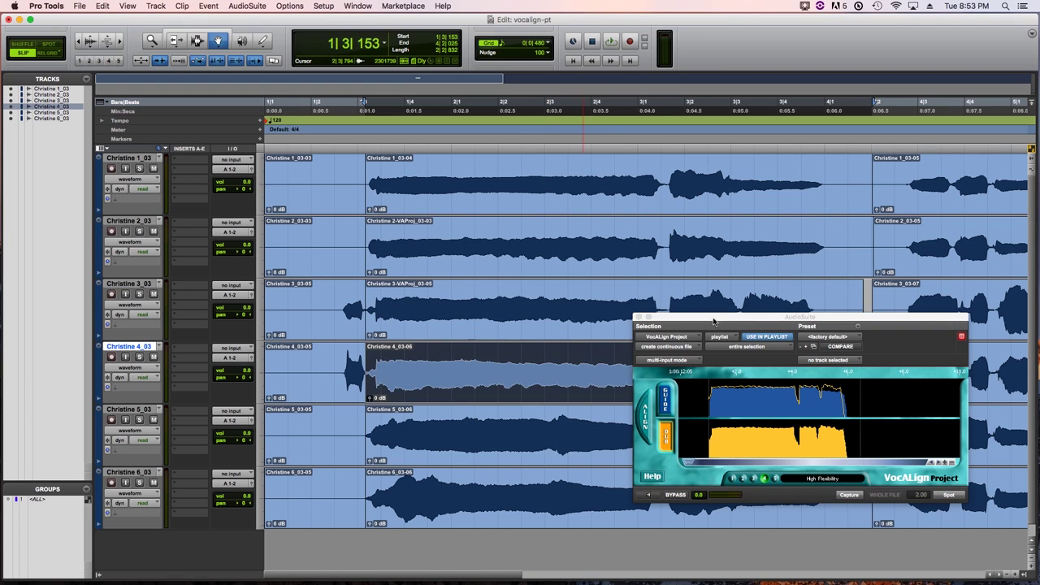
drag(714, 321, 221, 112)
click(358, 286)
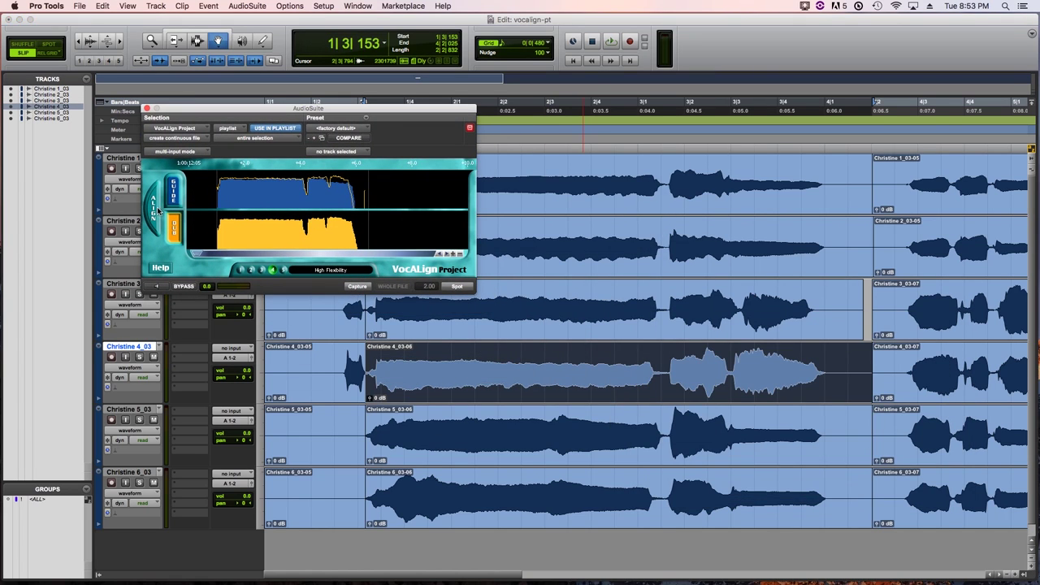
click(456, 287)
- Capture and render the aligned Christine 5 take, then capture Christine 6 as dub
key(semicolon)
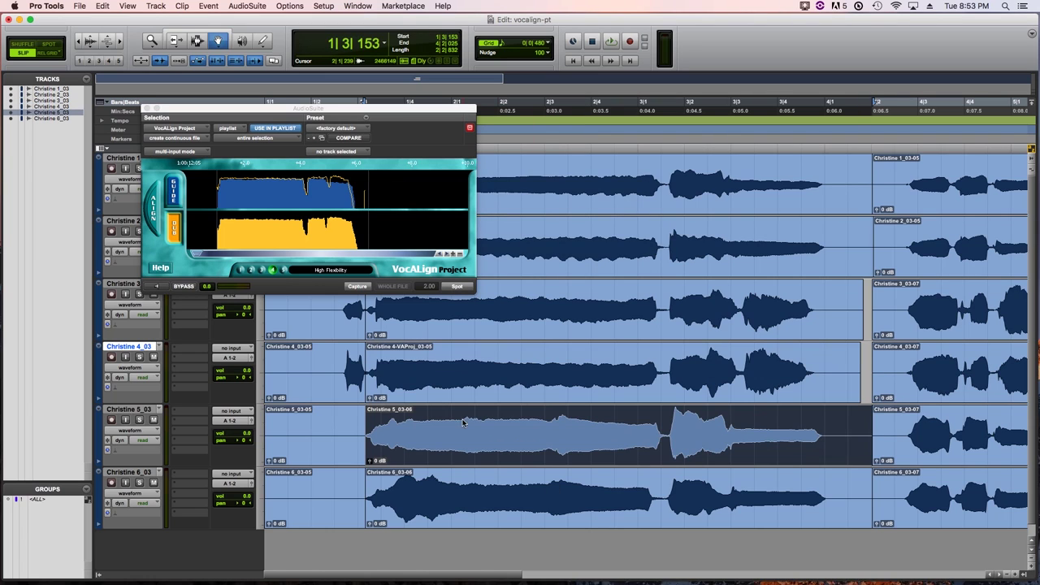
click(356, 287)
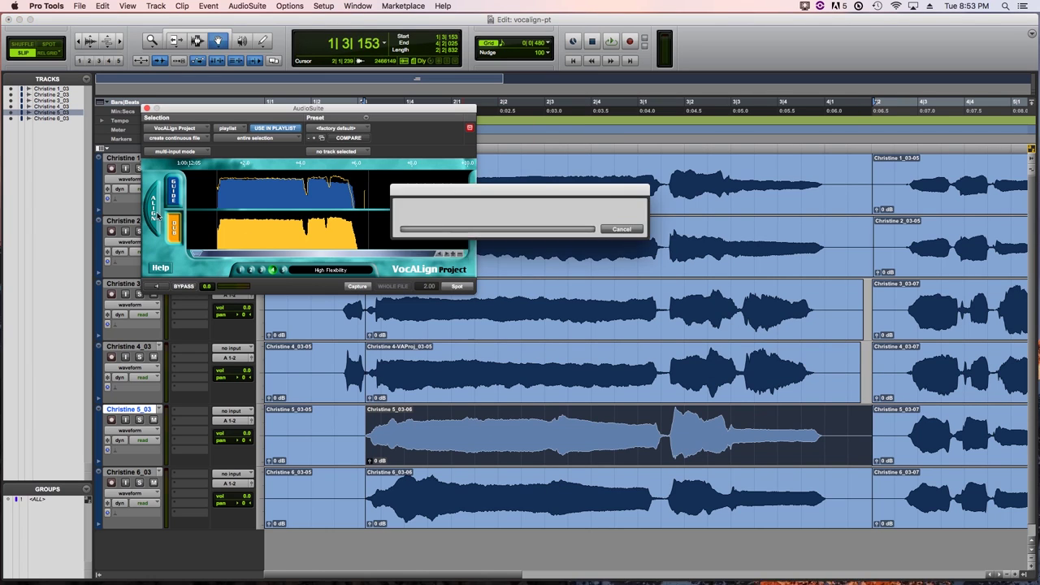
click(460, 287)
key(semicolon)
click(357, 286)
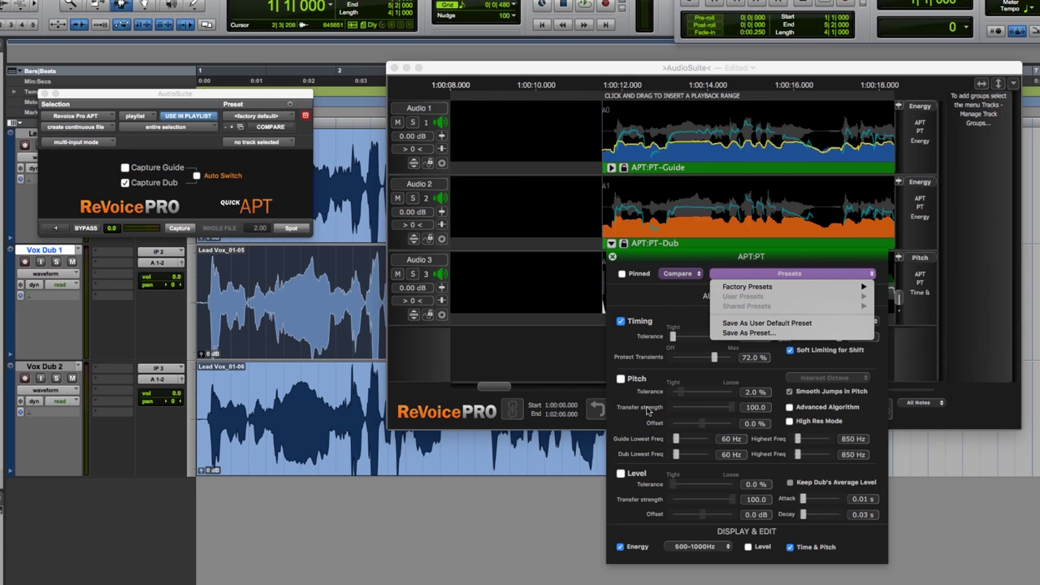
- Enable Pitch and Level transfer in APT:PT alongside timing, then play back the processed dub
click(622, 383)
click(621, 382)
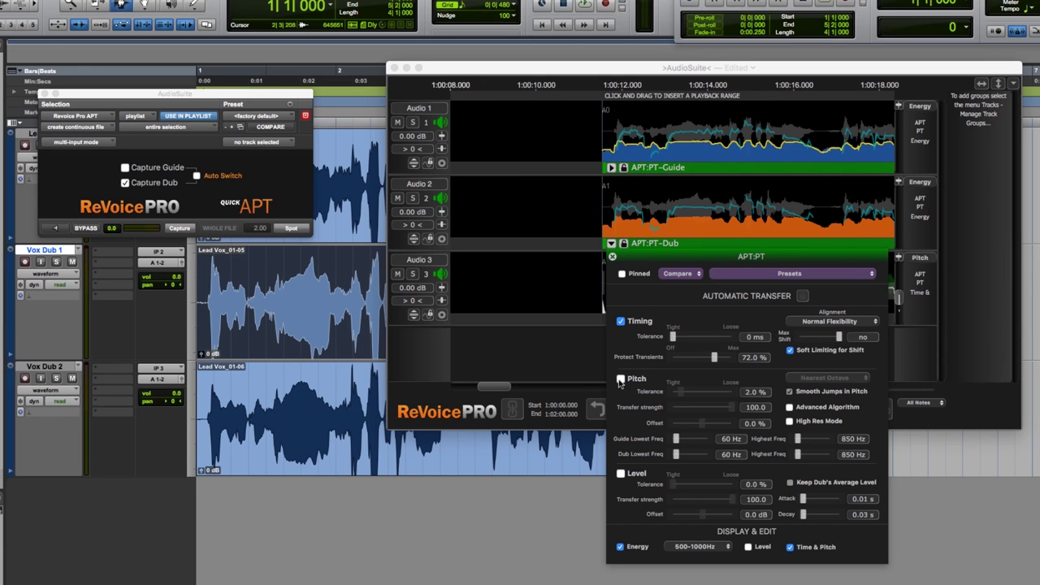
click(620, 474)
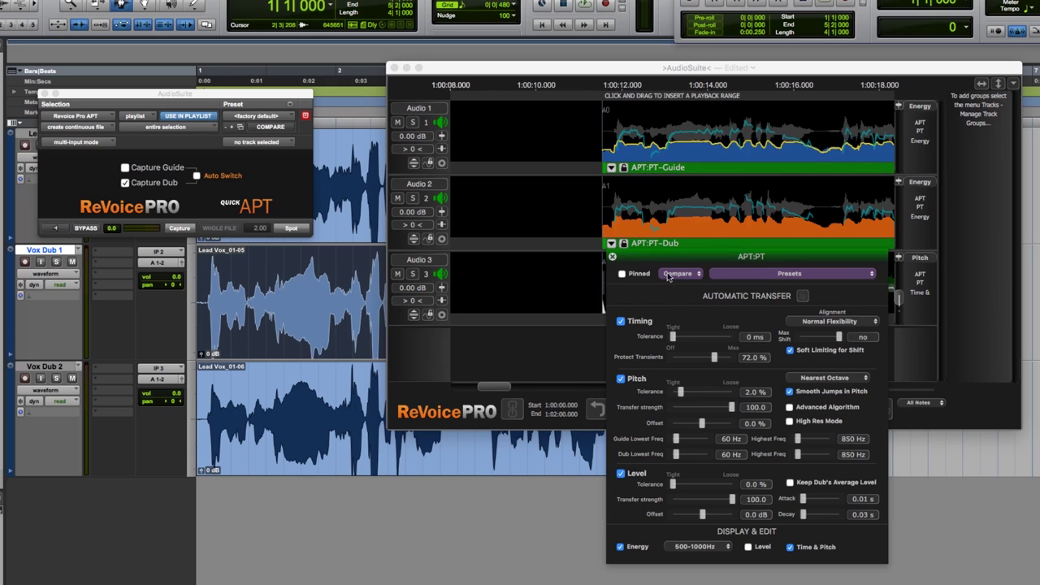
click(612, 258)
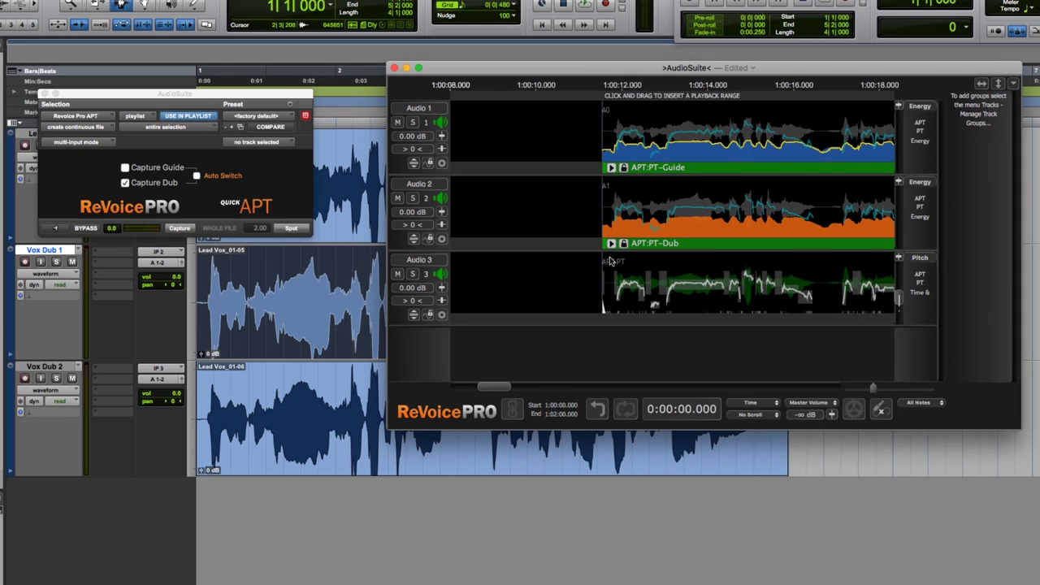
key(space)
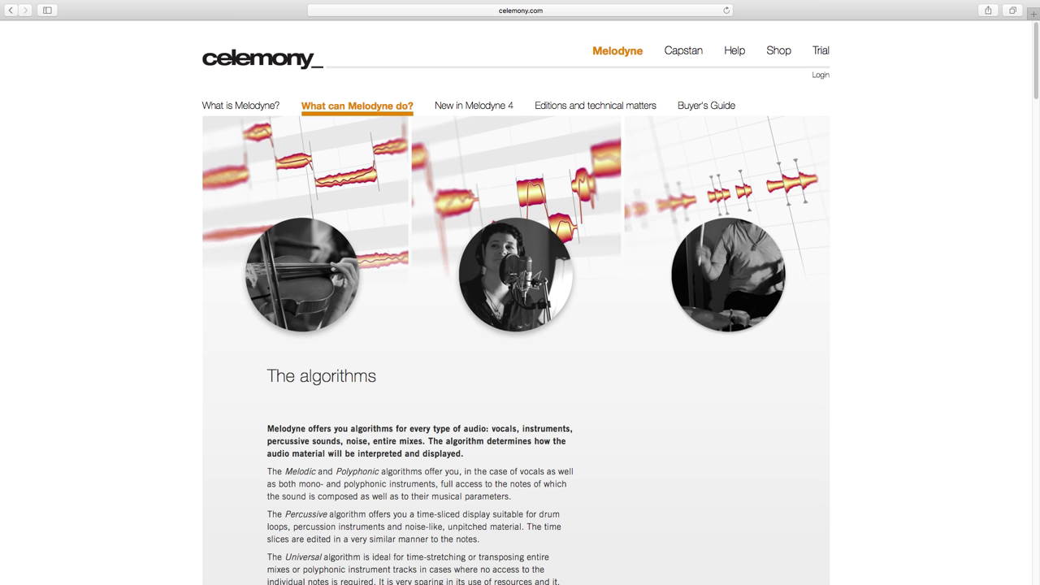
scroll(516, 325, down, 15)
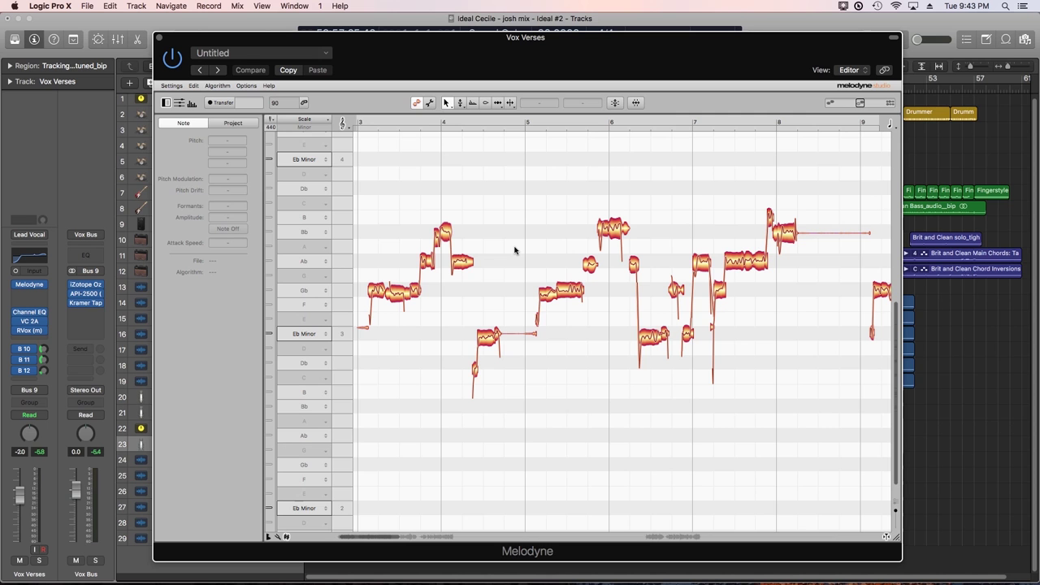
- Run Correct Pitch on all notes with a stronger pitch-centre correction amount
key(super+a)
click(616, 103)
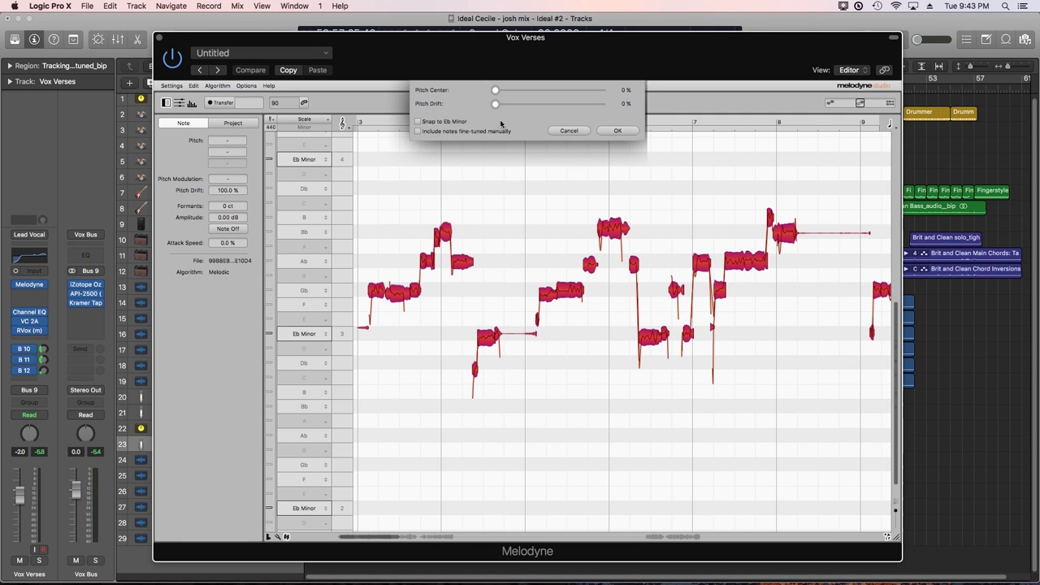
drag(624, 90, 620, 109)
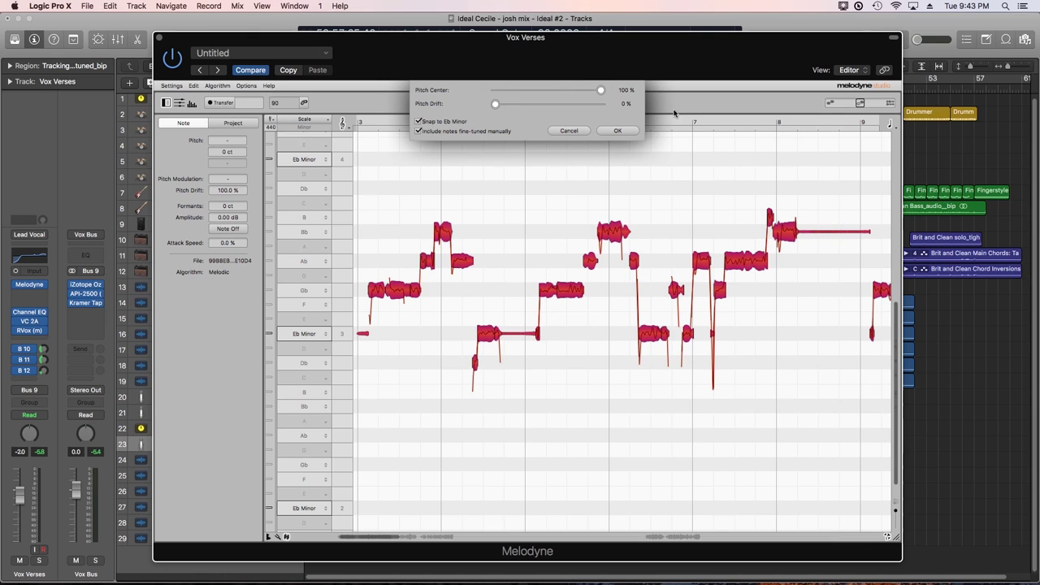
click(620, 130)
click(672, 180)
- Lower the Gb note about three semitones and inspect the notes around bars 34–36
drag(577, 283, 572, 338)
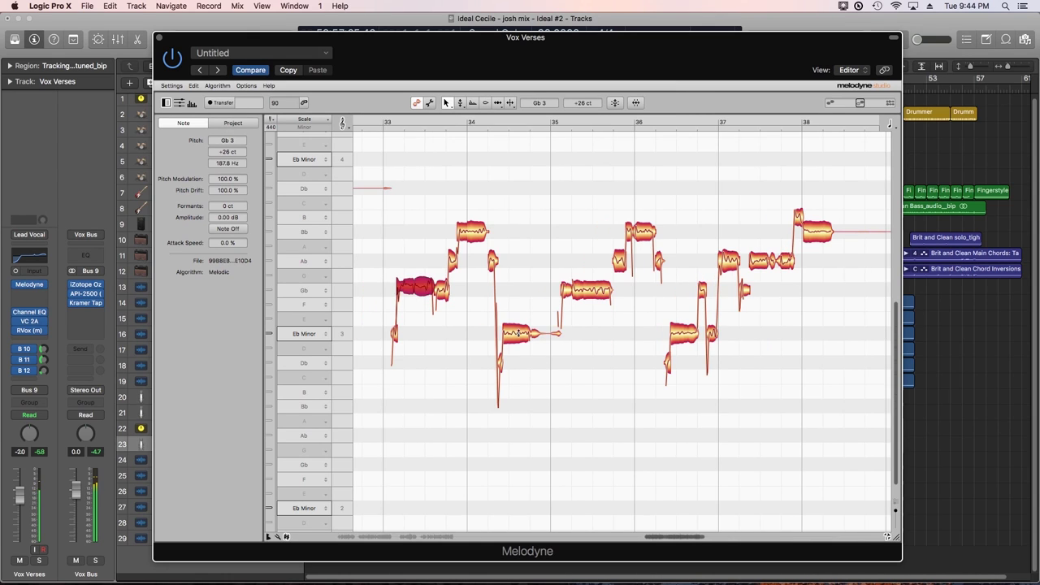
click(517, 334)
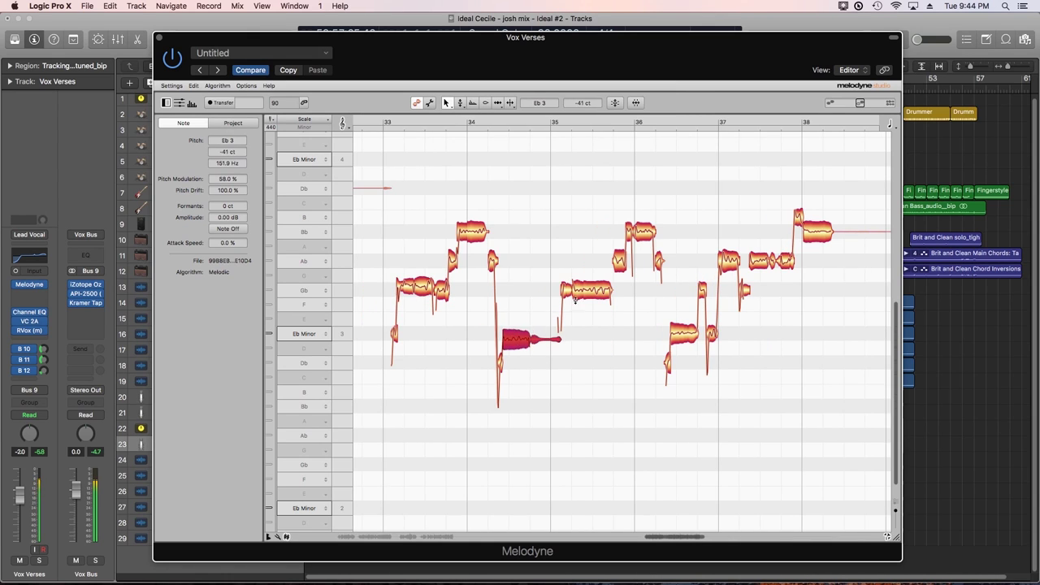
click(587, 290)
click(620, 263)
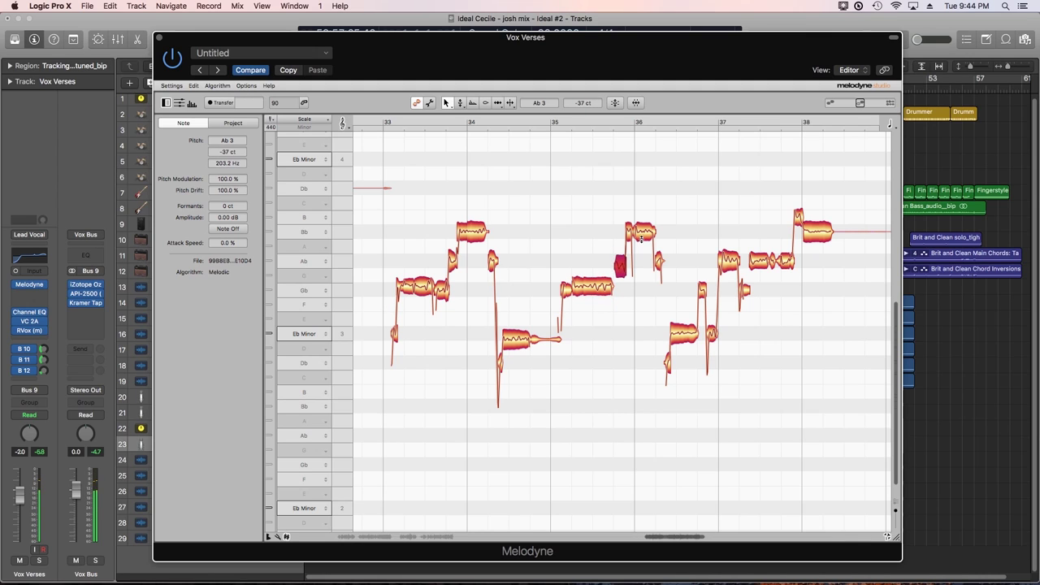
click(642, 232)
click(483, 236)
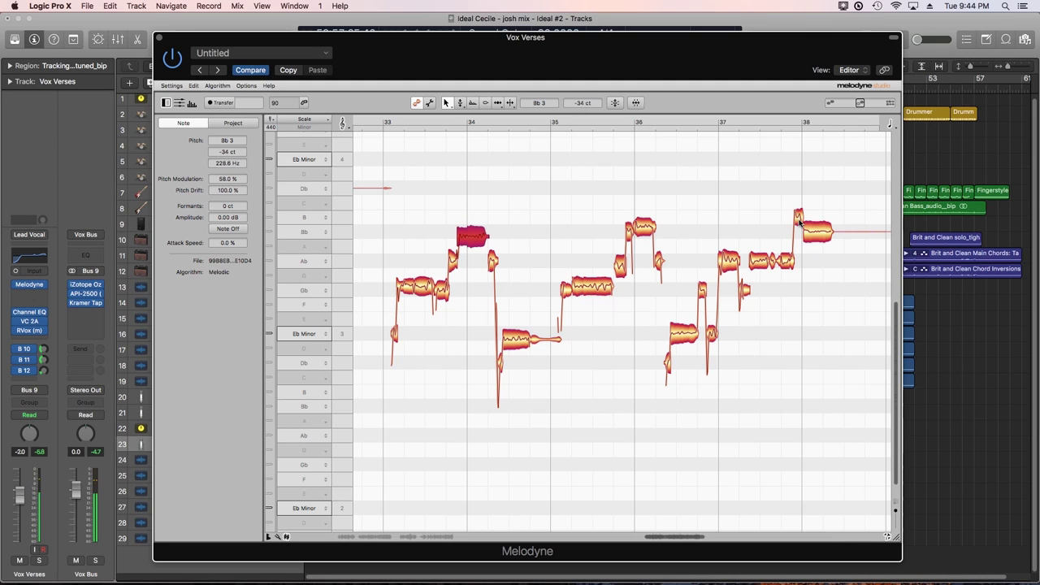
click(496, 190)
- Rerun Correct Pitch on bars 33–38, including fine-tuned notes, with more pitch-centre correction
drag(378, 201, 804, 429)
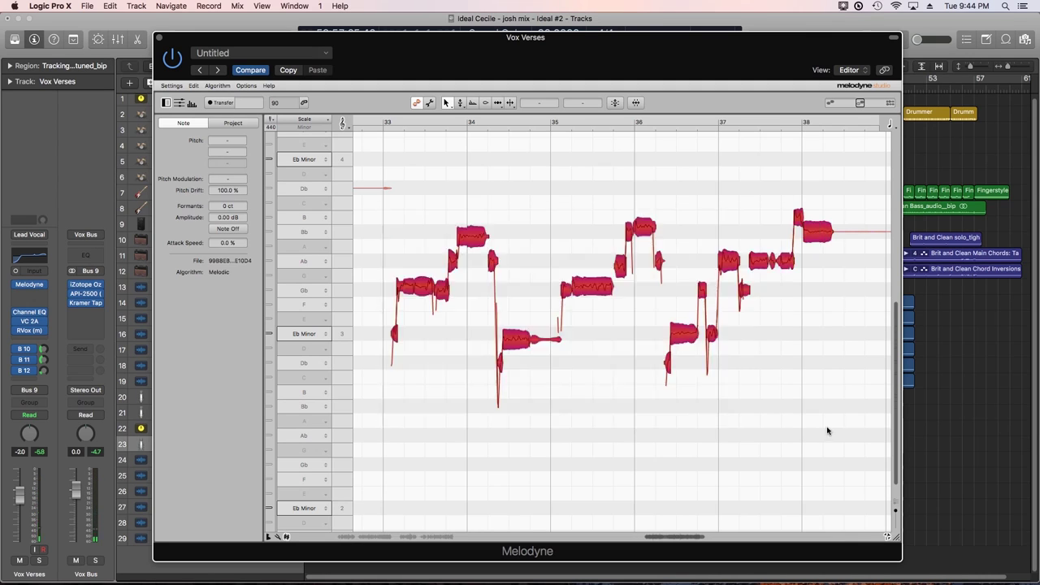
click(616, 103)
click(465, 132)
drag(573, 91, 550, 90)
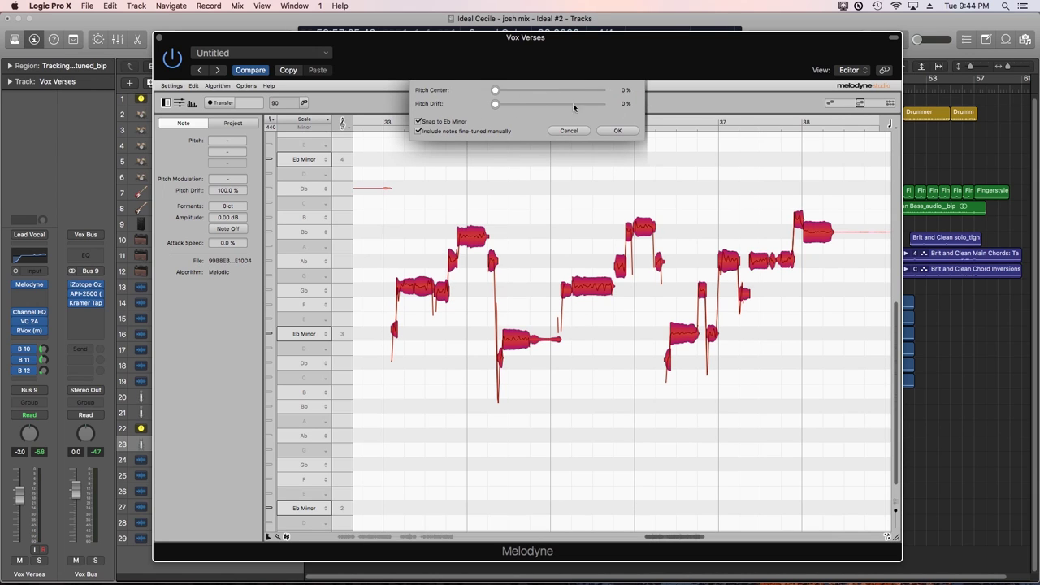
click(619, 131)
click(621, 169)
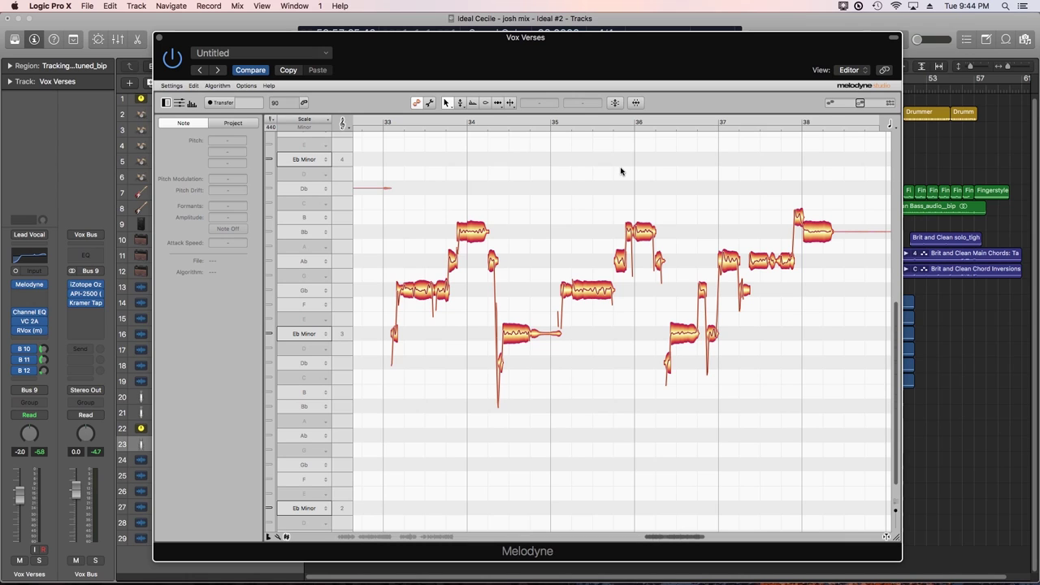
- Raise the note near bar 34 to D4 and the two Gb chord notes to G
drag(473, 232, 472, 173)
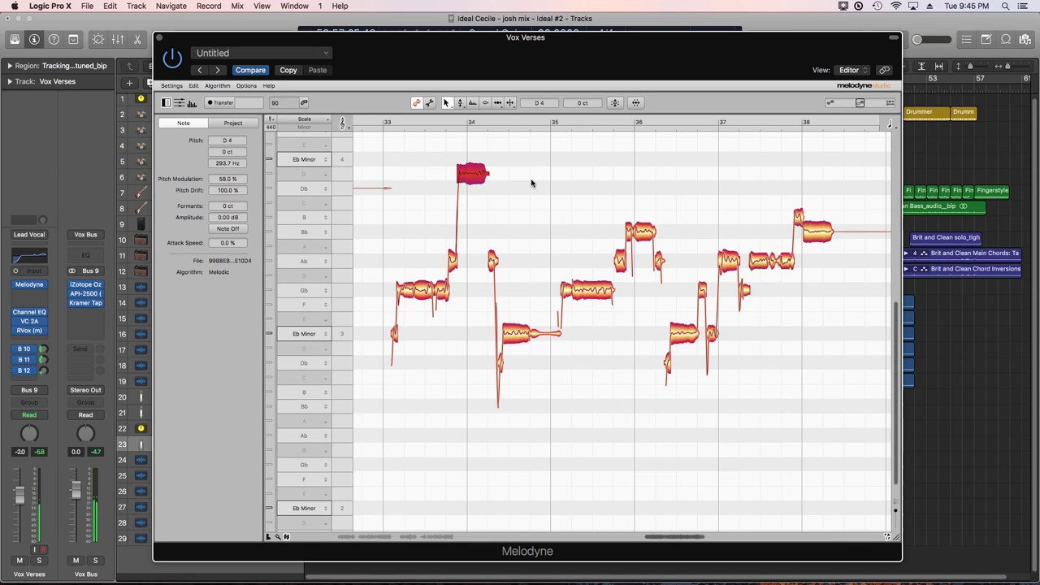
click(318, 333)
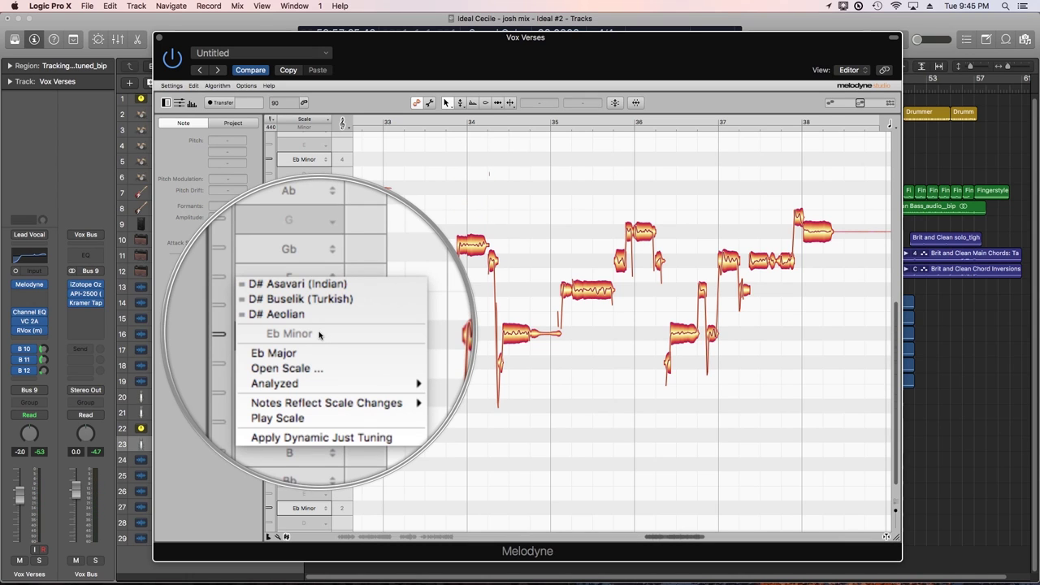
click(318, 333)
click(471, 244)
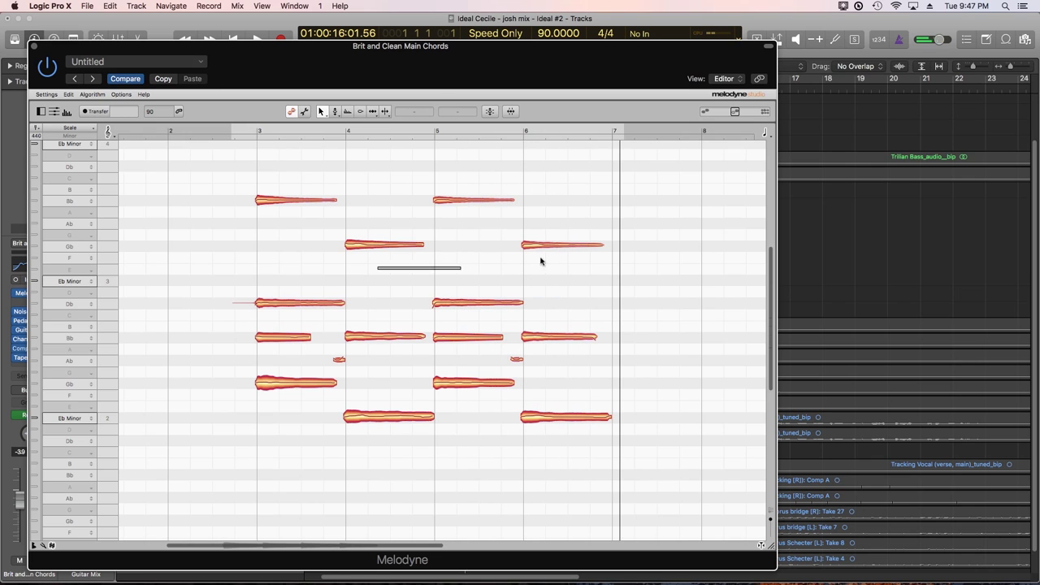
drag(541, 261, 560, 234)
click(588, 187)
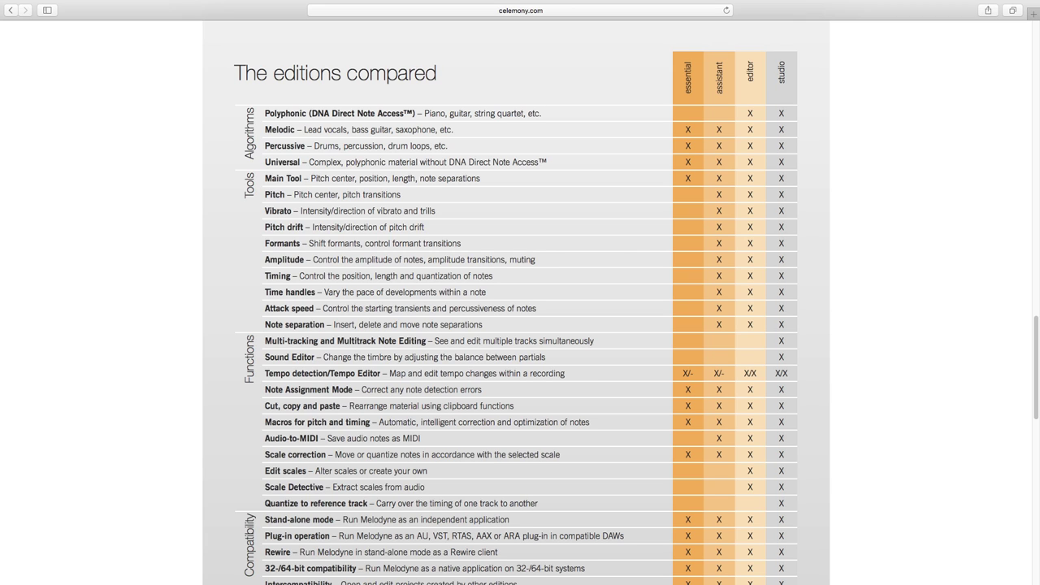
- Scroll the Celemony page past the editions comparison table down to the pricing section
scroll(520, 325, down, 10)
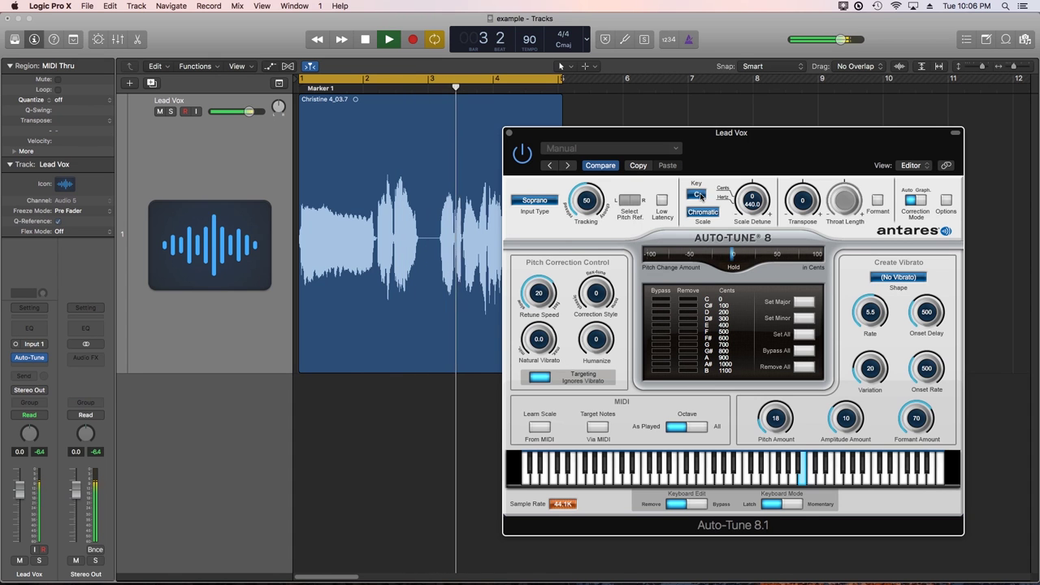
- Set Auto-Tune to key G, Major scale, Alto/Tenor input and Sine Wave vibrato
click(698, 196)
click(697, 262)
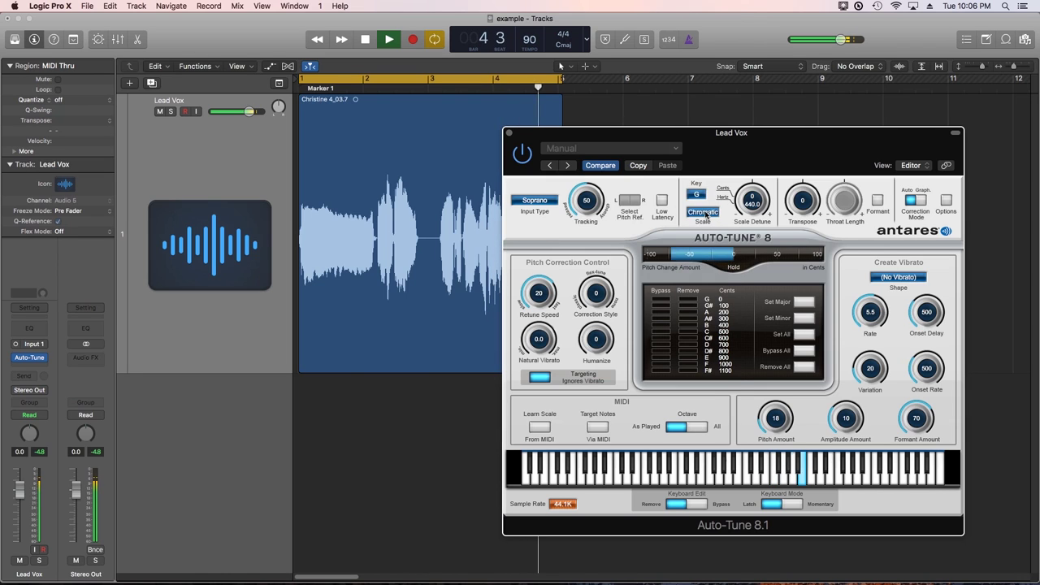
click(707, 211)
click(702, 192)
click(534, 200)
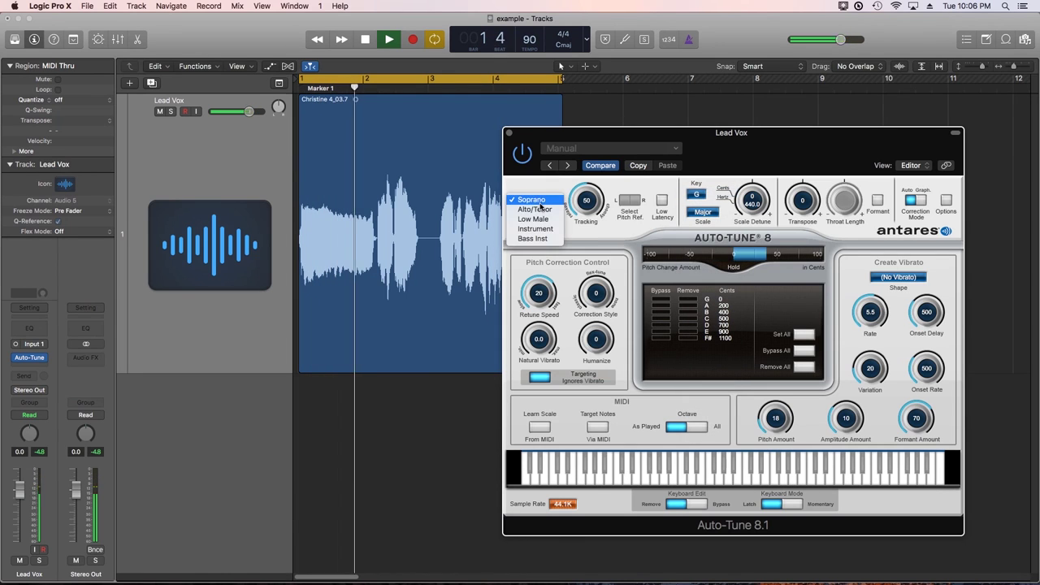
click(541, 210)
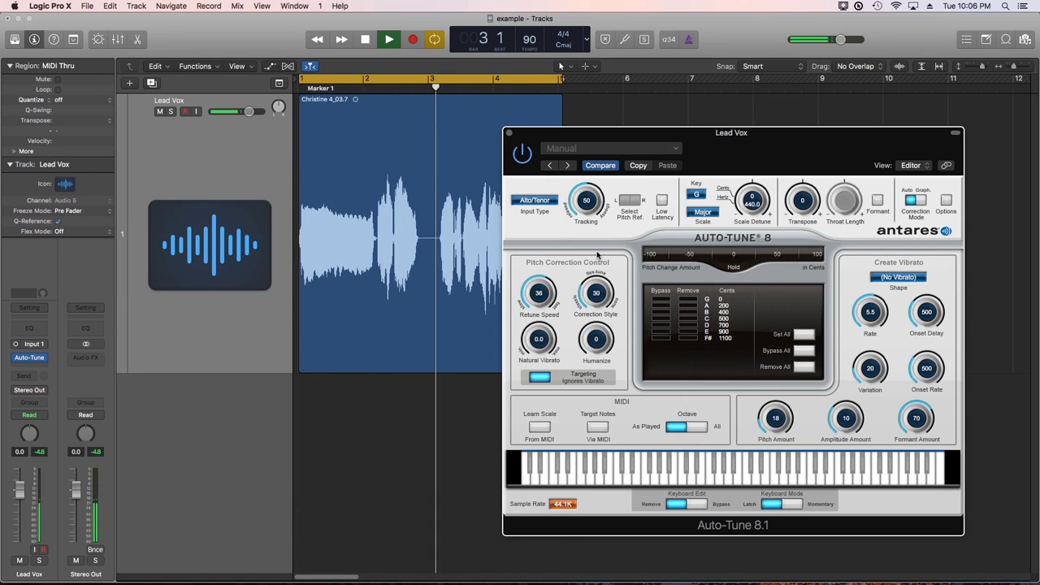
click(898, 278)
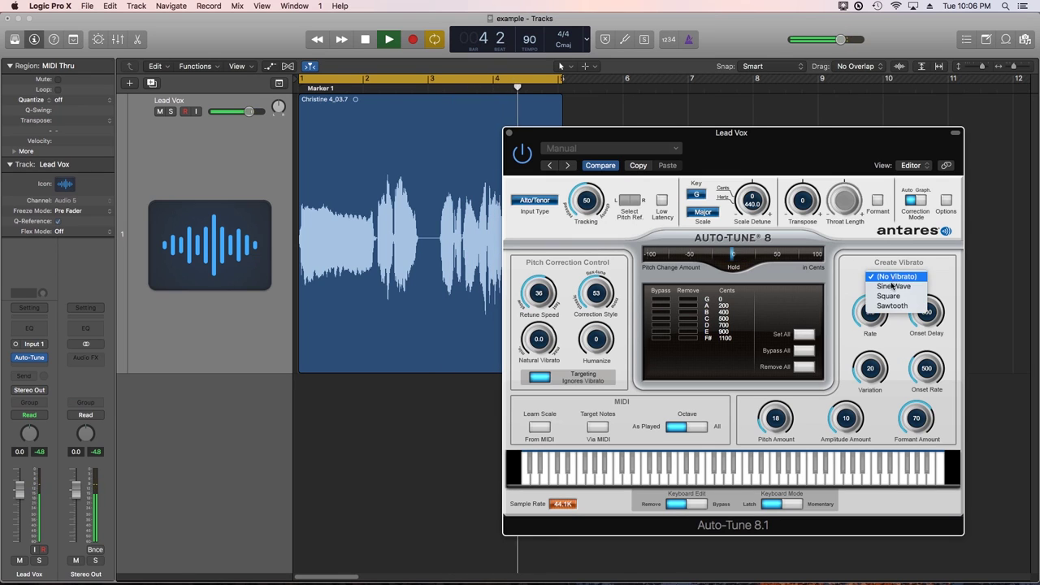
click(890, 299)
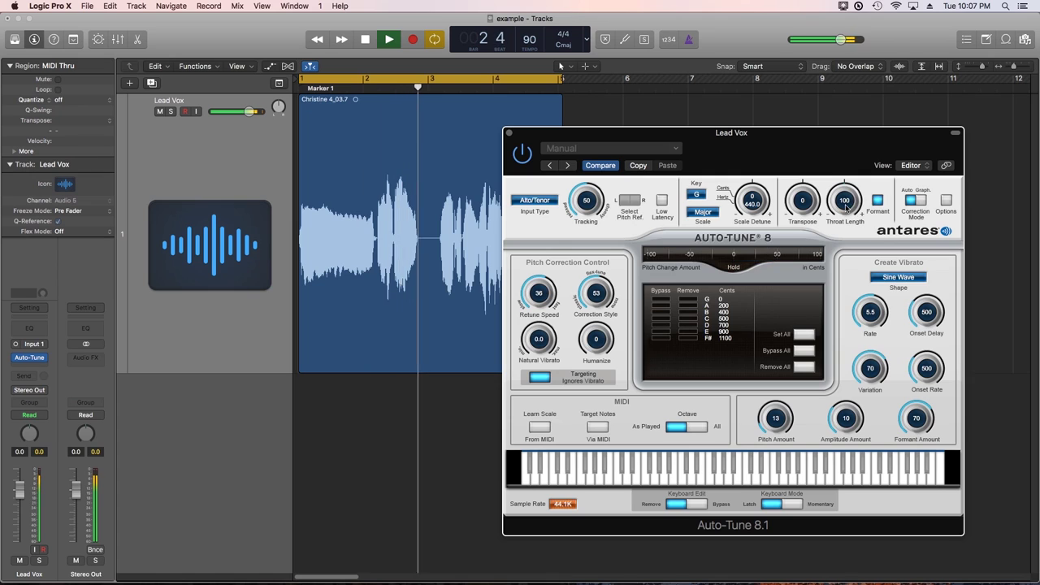
- Retune notes in Graph mode (one up to E4, one down to G3, long note lowered); set Choir to 16 voices
mouse_move(845, 199)
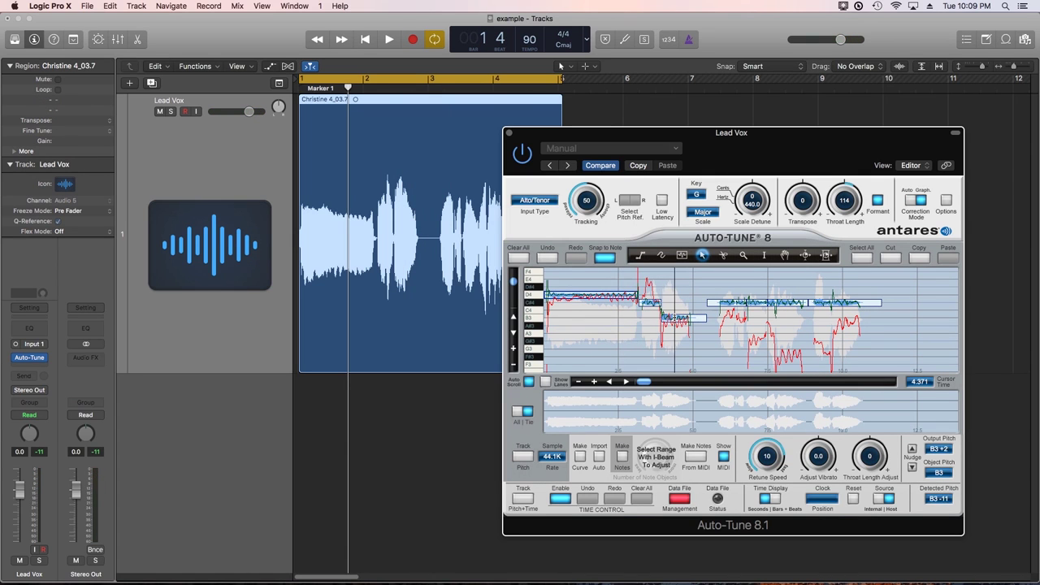
drag(649, 305, 649, 281)
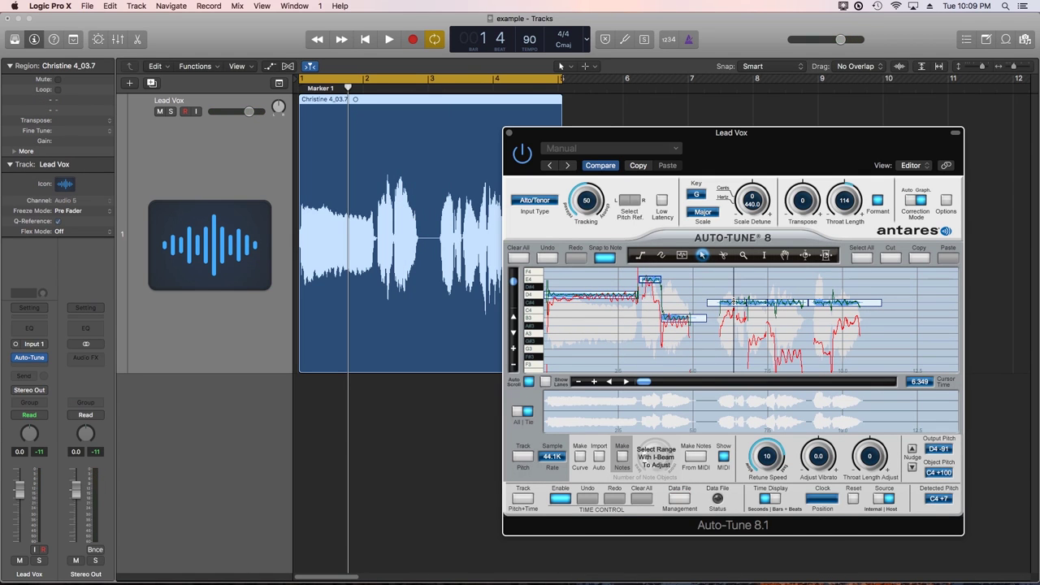
click(738, 319)
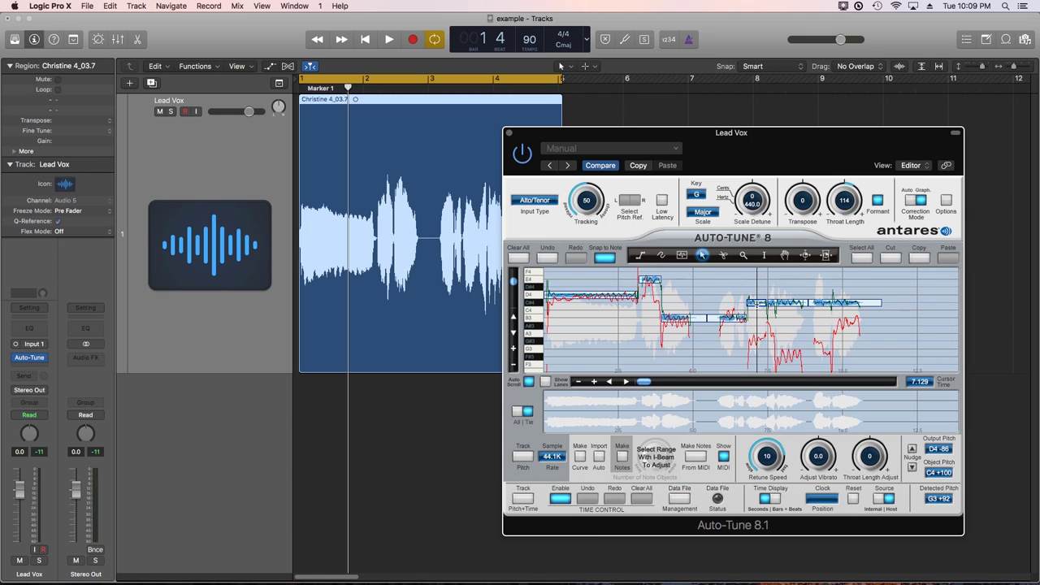
drag(756, 318, 756, 347)
drag(784, 304, 784, 356)
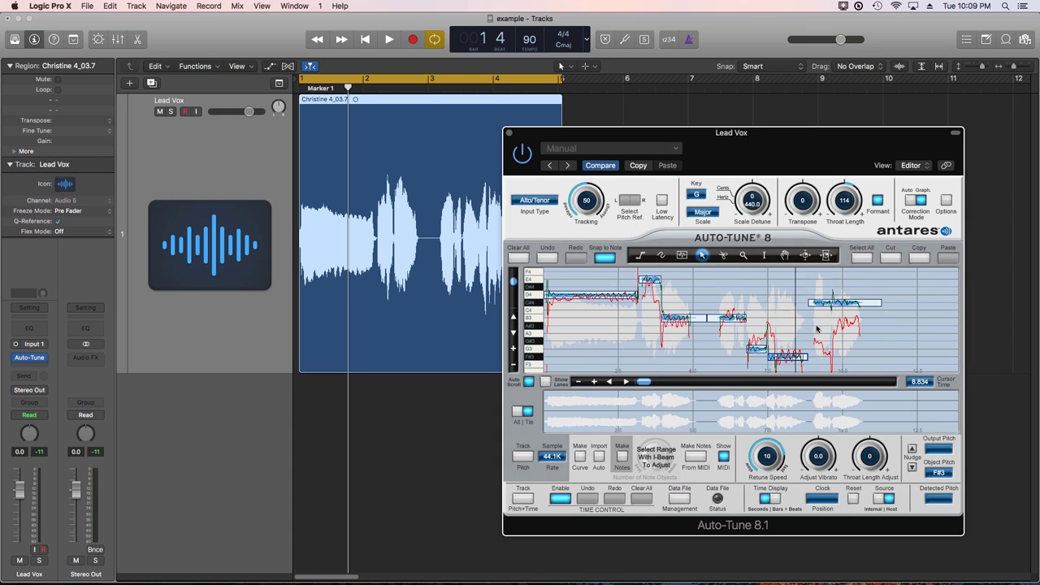
click(826, 309)
drag(826, 313, 825, 333)
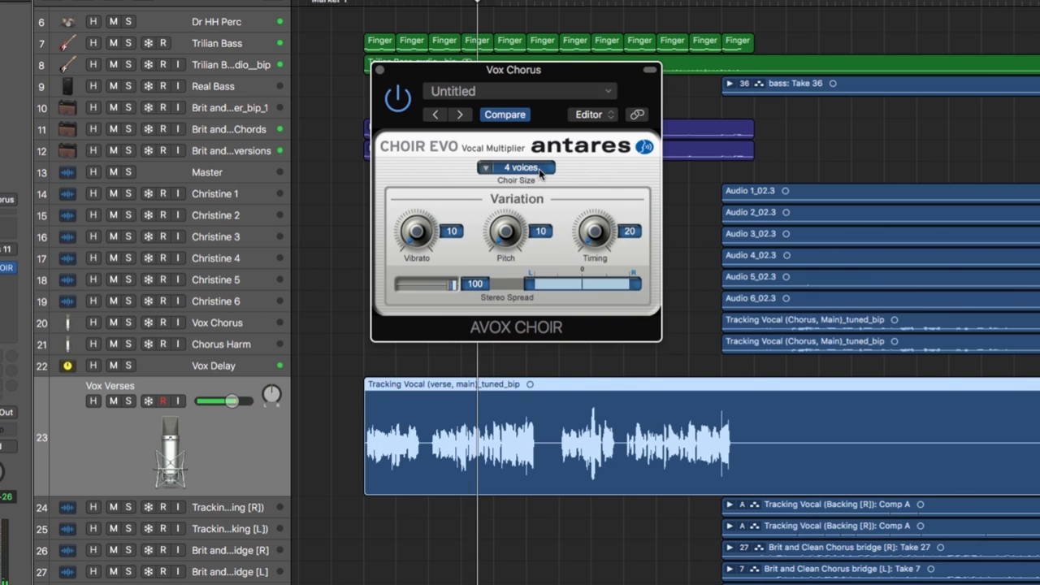
click(504, 168)
click(512, 192)
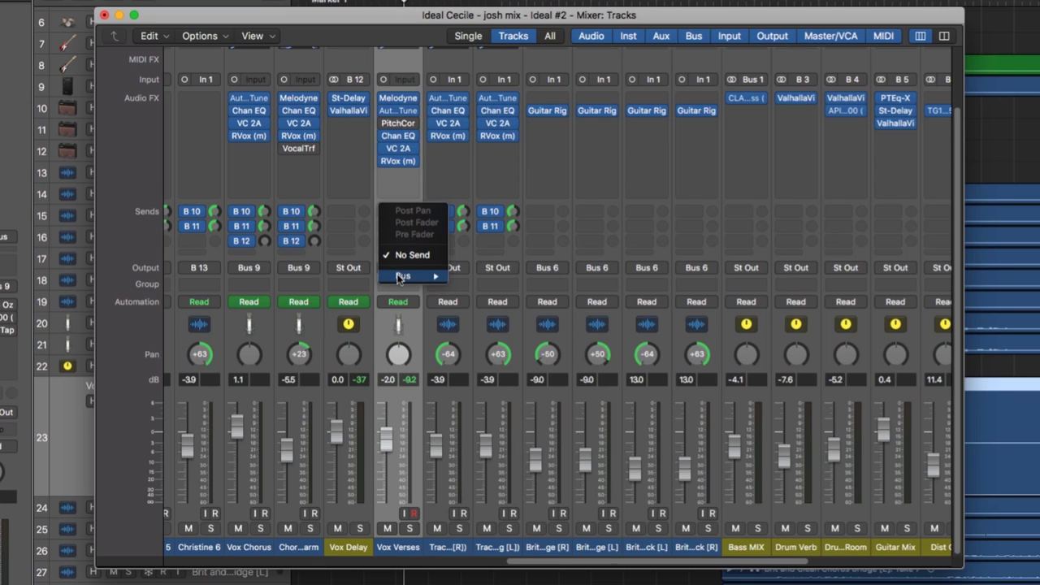
- Add a bus send on Vox Verses, then lower the Aux 18 choir's vibrato and timing variation at 32 voices
mouse_move(406, 278)
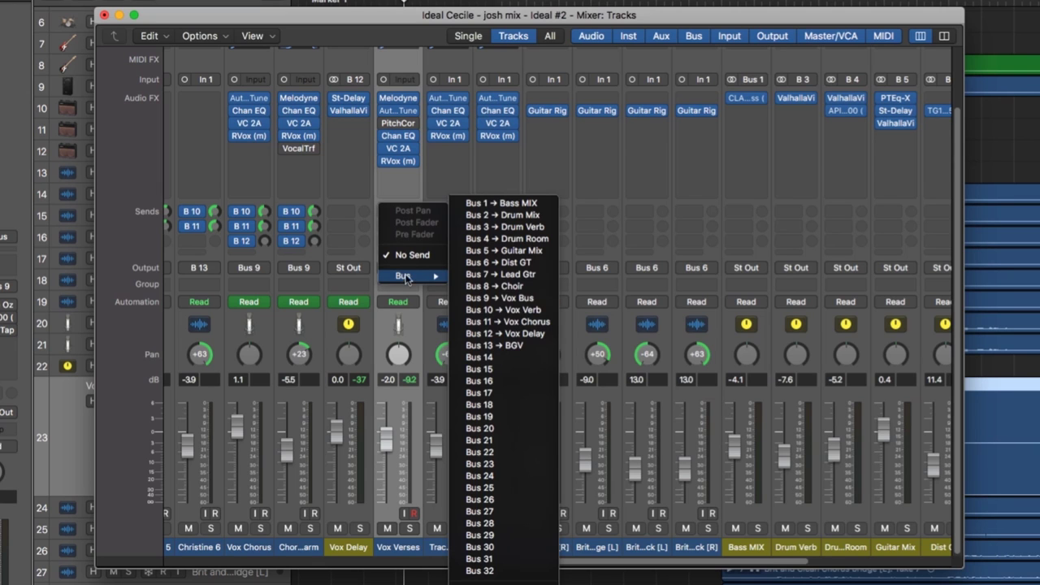
click(483, 363)
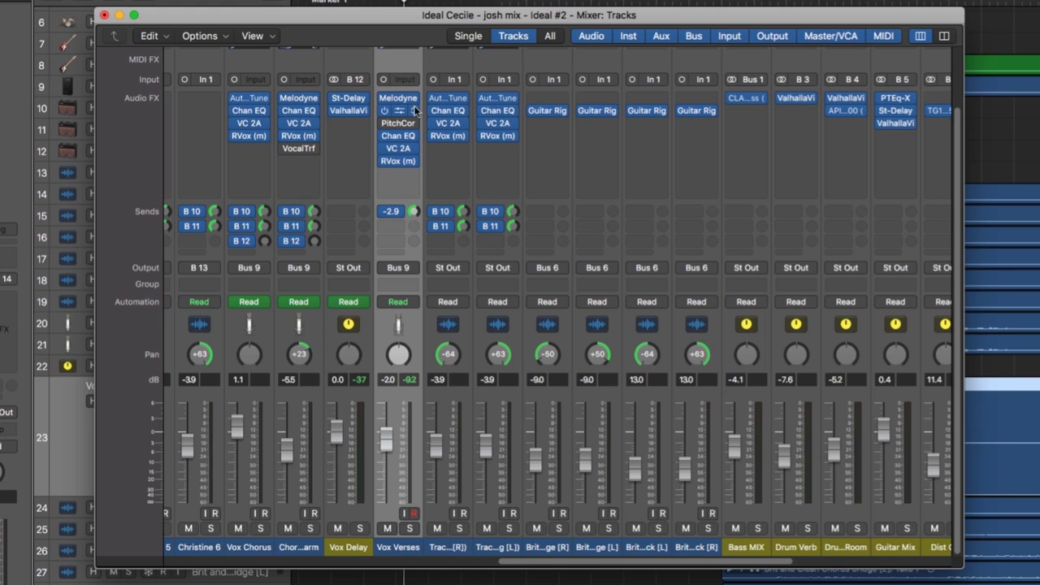
scroll(601, 569, right, 2)
drag(601, 562, 820, 567)
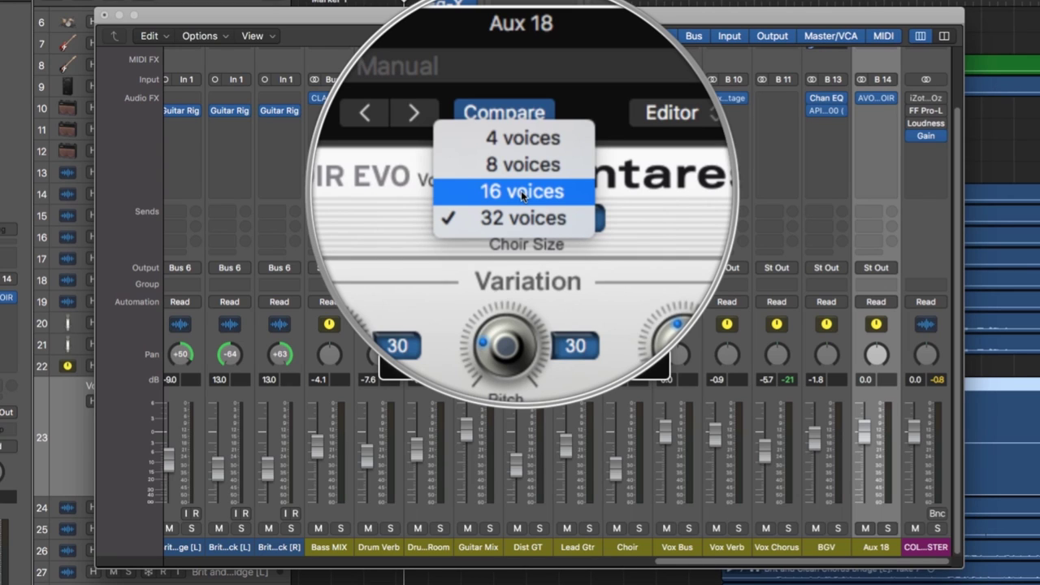
click(524, 205)
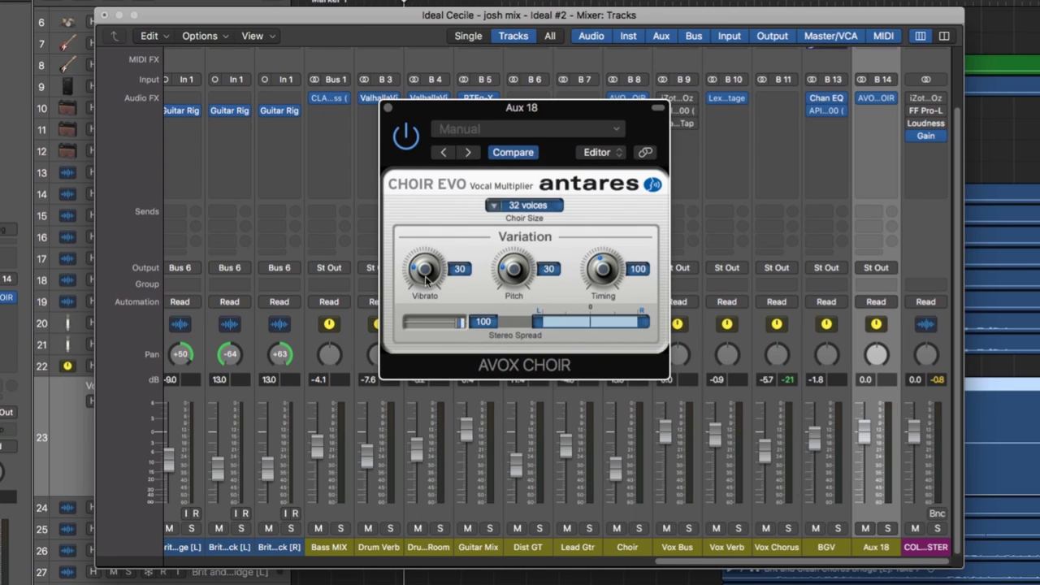
drag(428, 265, 515, 281)
drag(603, 265, 605, 277)
mouse_move(826, 97)
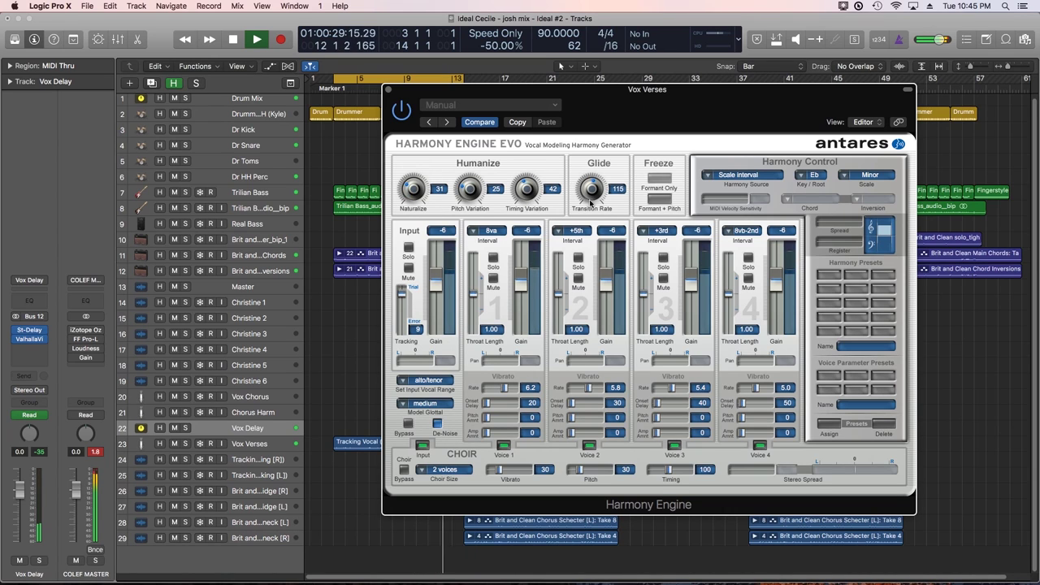
- Set Harmony Engine EVO's Voice 1 interval to +5th and Voice 2 interval to +4th
click(488, 230)
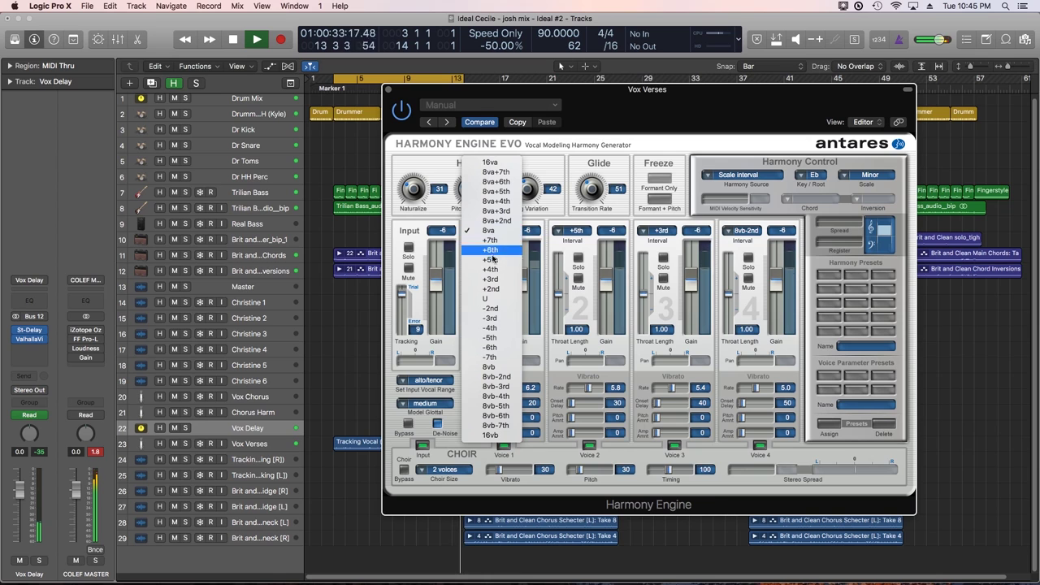
click(488, 250)
click(576, 231)
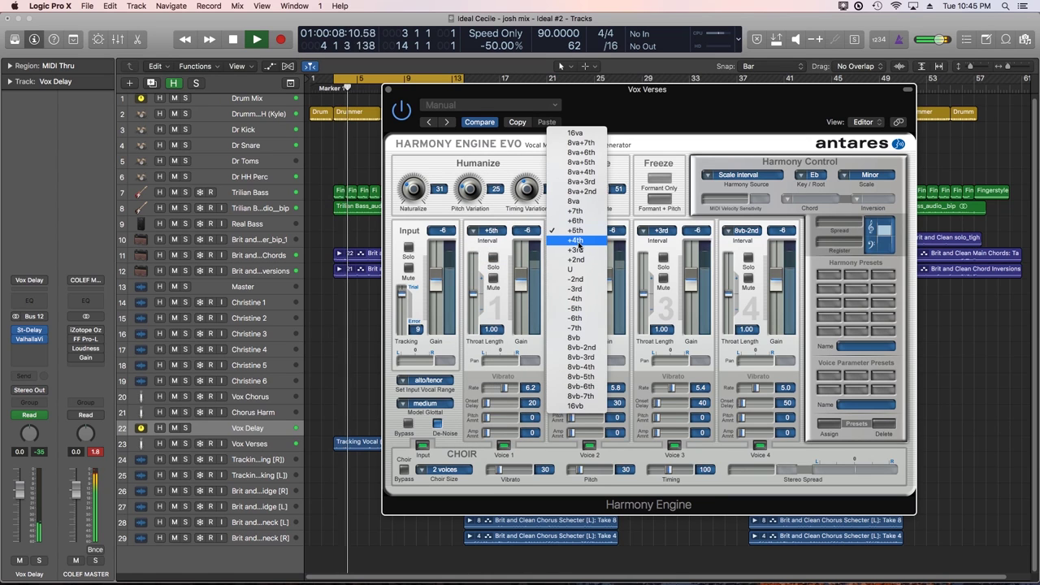
click(577, 251)
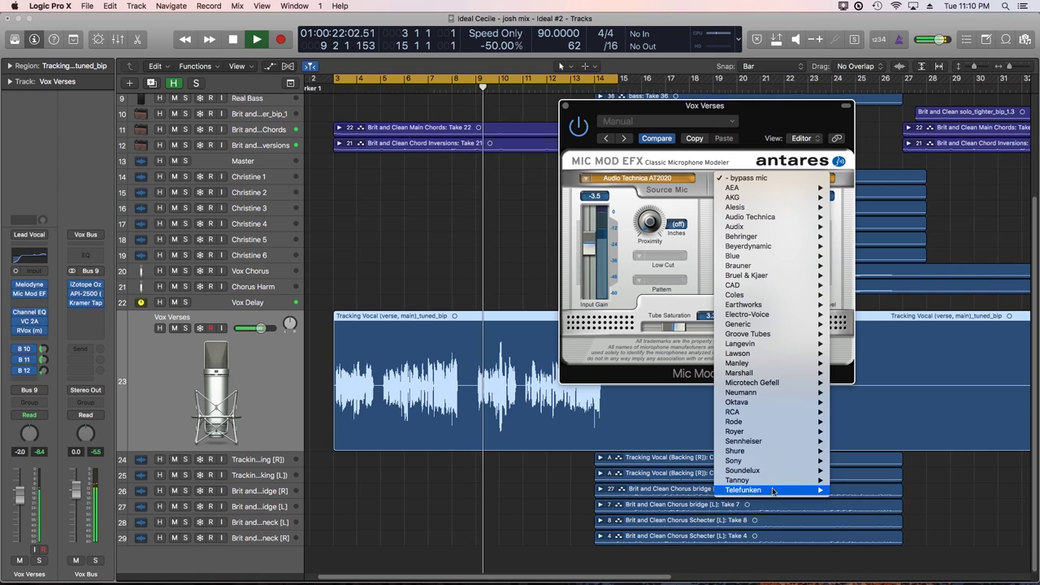
- Audition the Telefunken TELE U47 model, then switch Mic Mod EFX to AKG C 414 EB and play
mouse_move(776, 490)
click(866, 491)
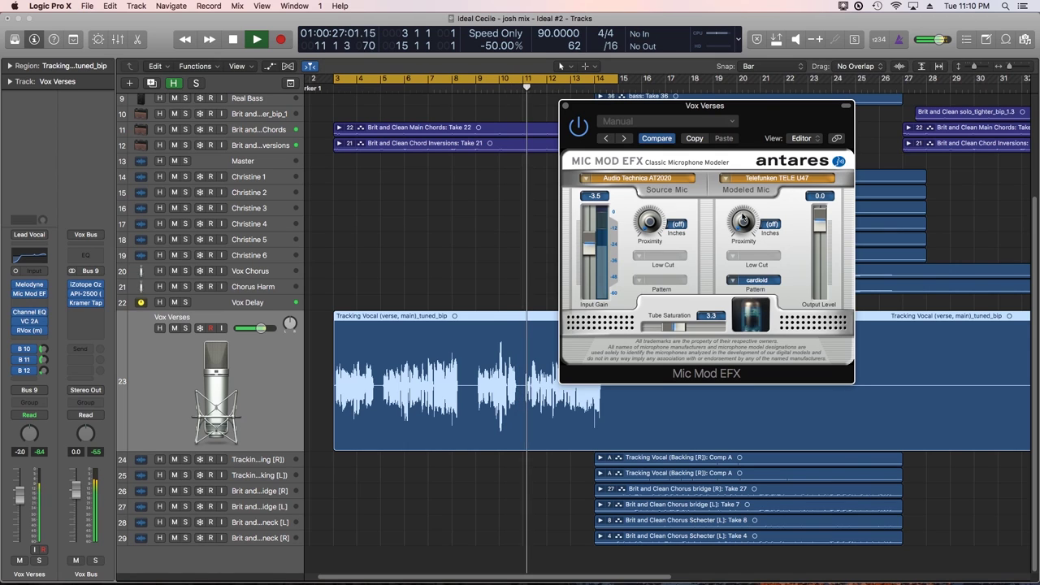
key(space)
click(735, 178)
mouse_move(734, 200)
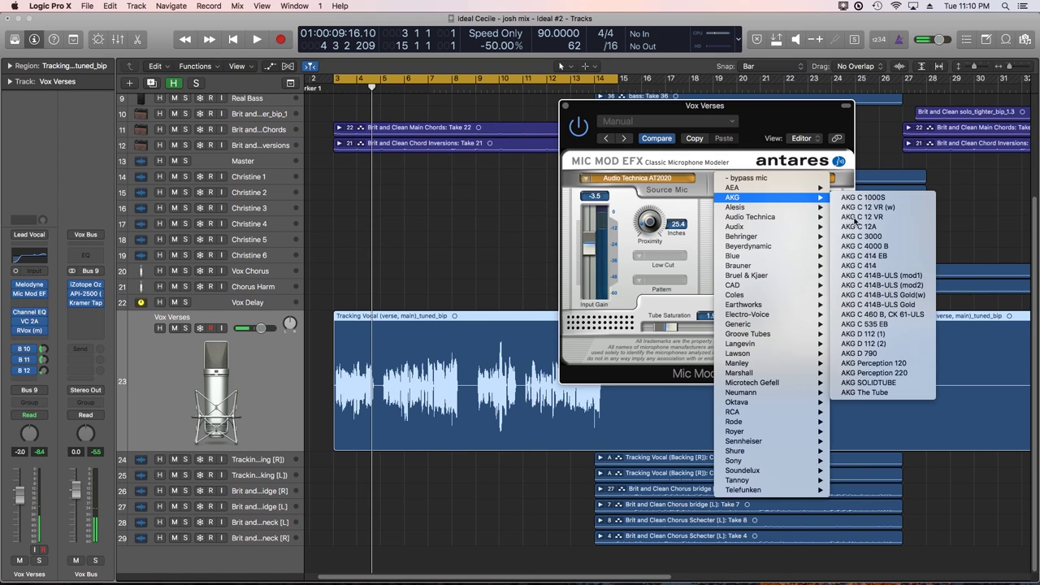
click(866, 255)
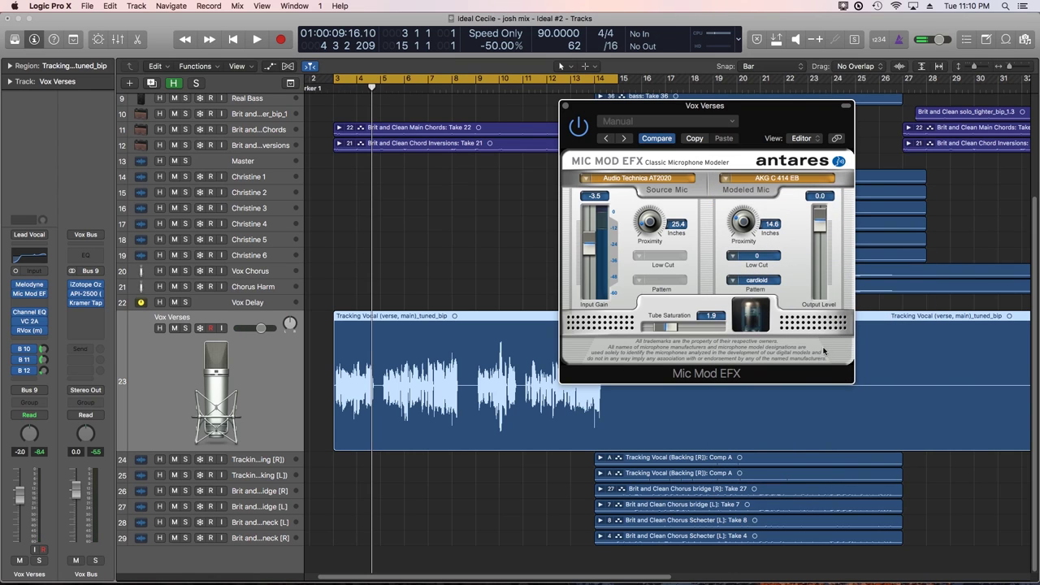
key(space)
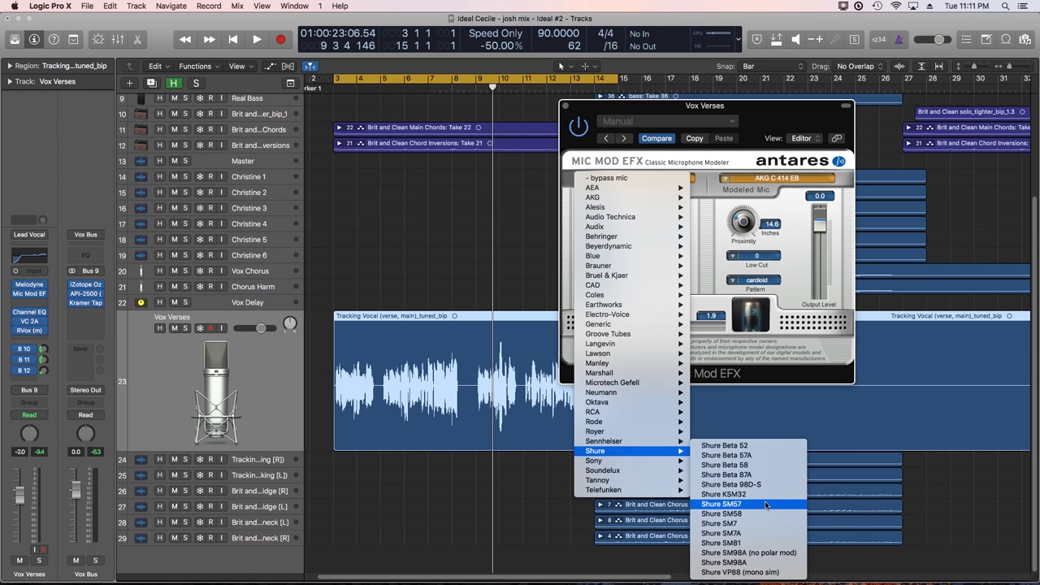
- Model a Shure SM57 source as a Manley Reference Gold and raise tube saturation from 1.9 to 3.6
click(765, 504)
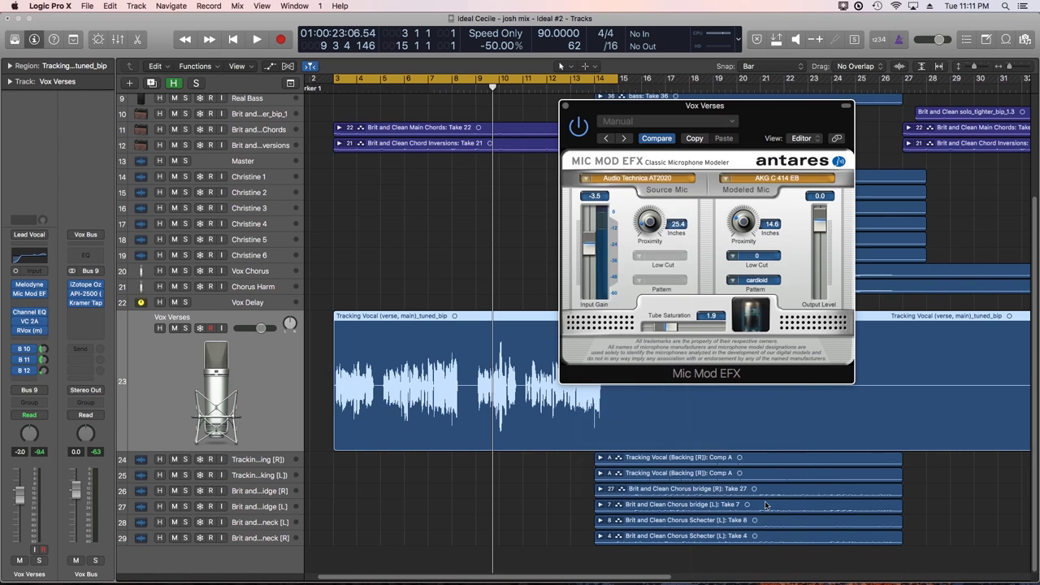
click(772, 179)
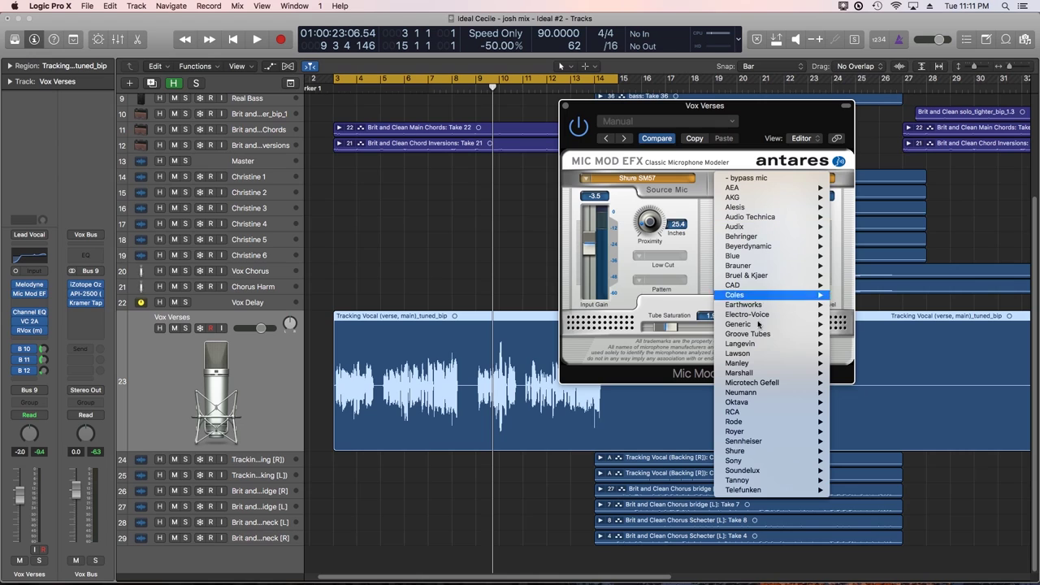
mouse_move(757, 363)
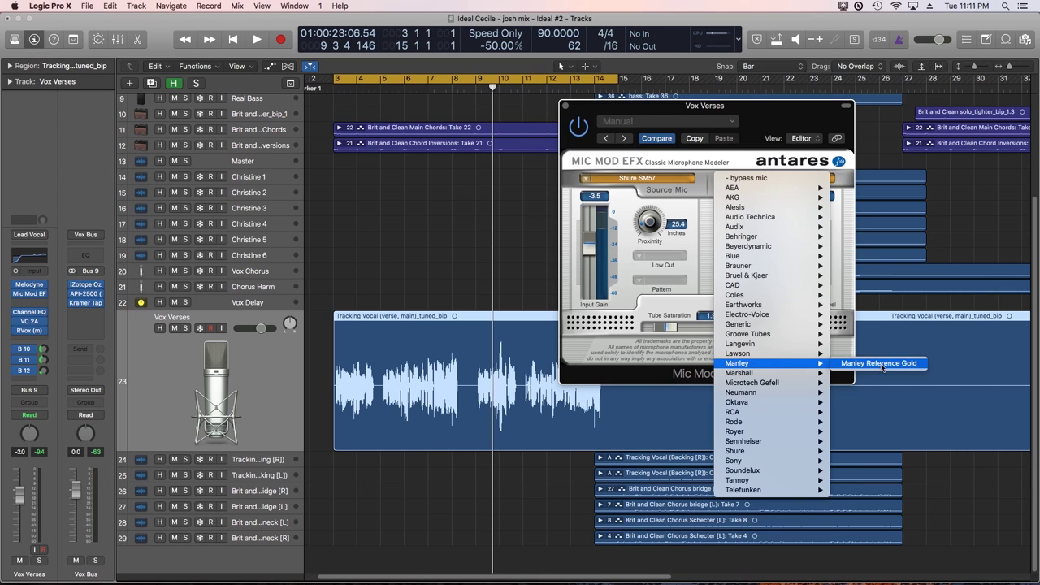
click(881, 364)
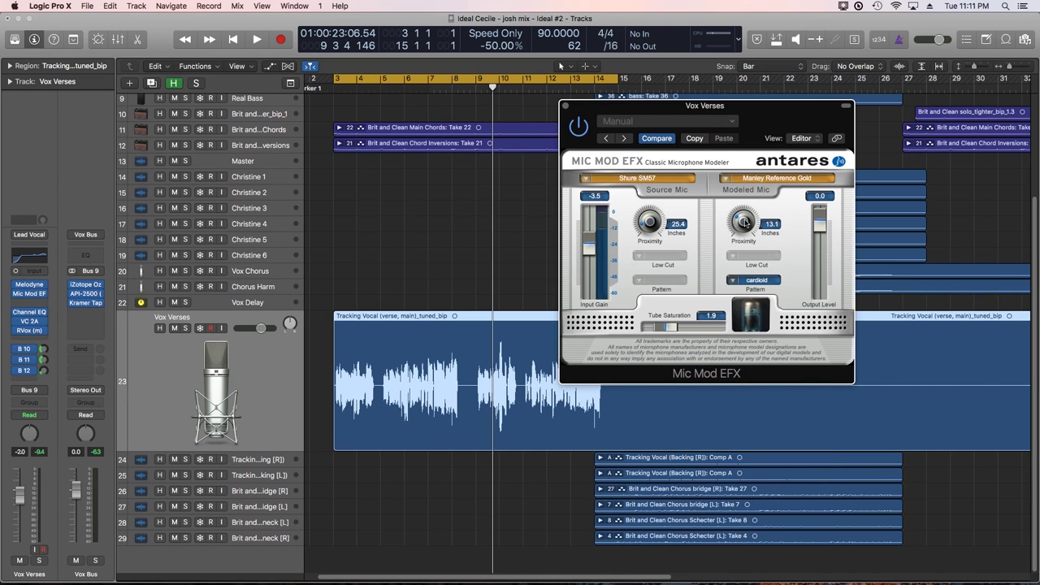
key(space)
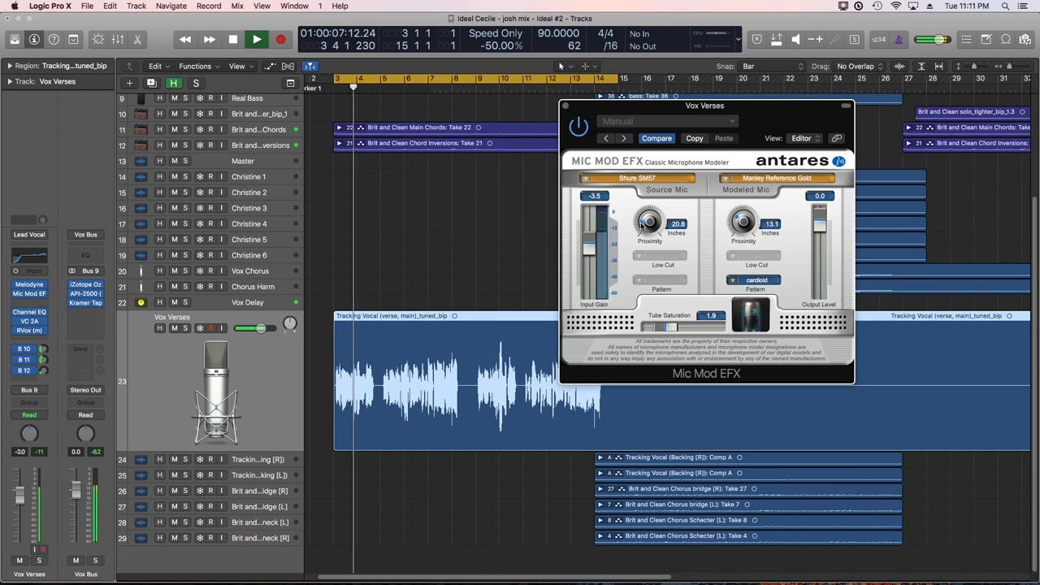
drag(670, 326, 683, 329)
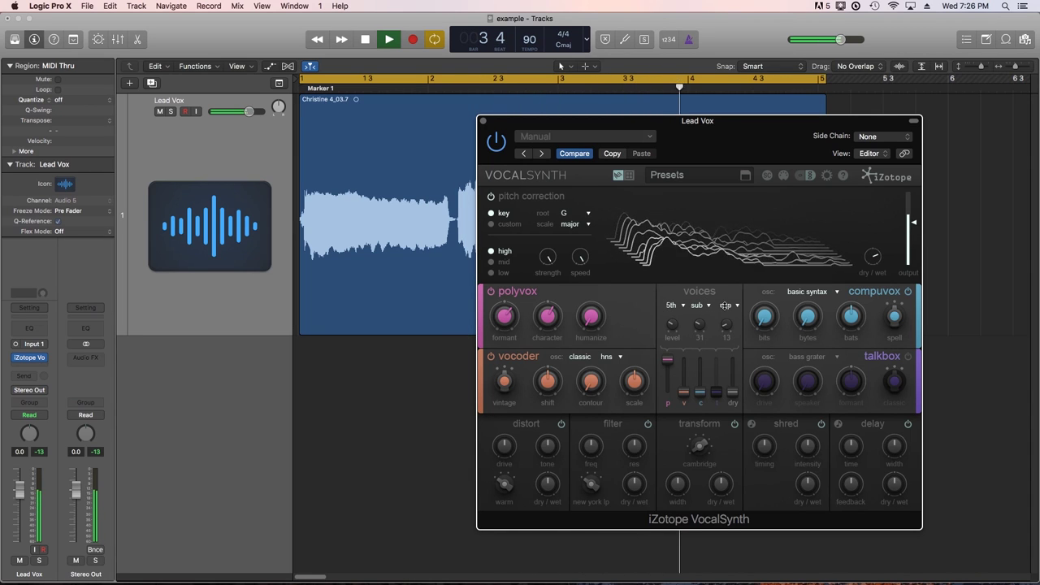
- Raise VocalSynth's vocoder v fader to 71 and power on the Talkbox module
drag(683, 392, 732, 375)
click(908, 356)
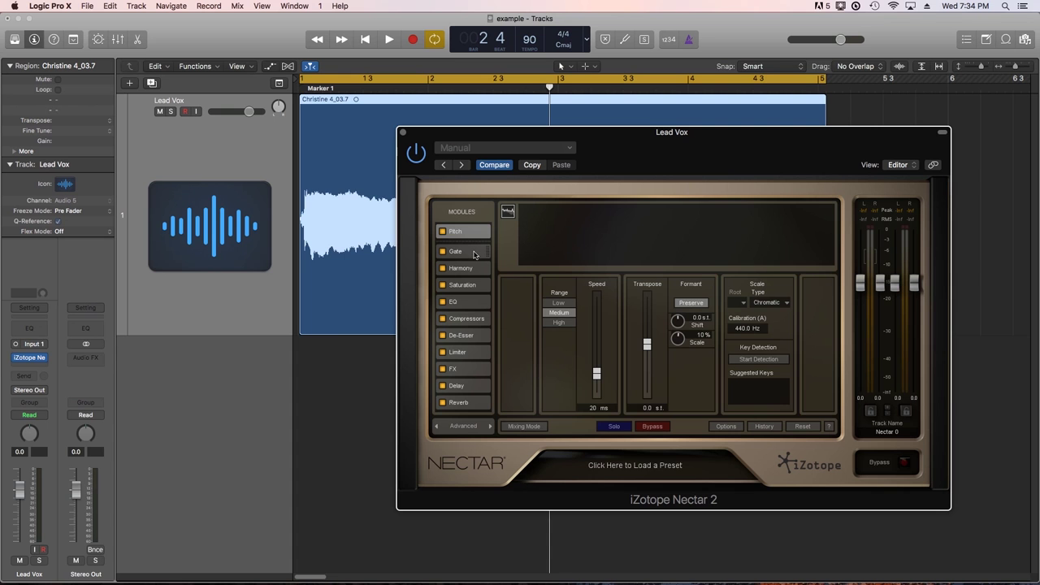
- Browse Nectar 2's modules on Lead Vox: Harmony, Saturation, EQ, Compressors, De-Esser, Limiter, FX and Delay
click(473, 271)
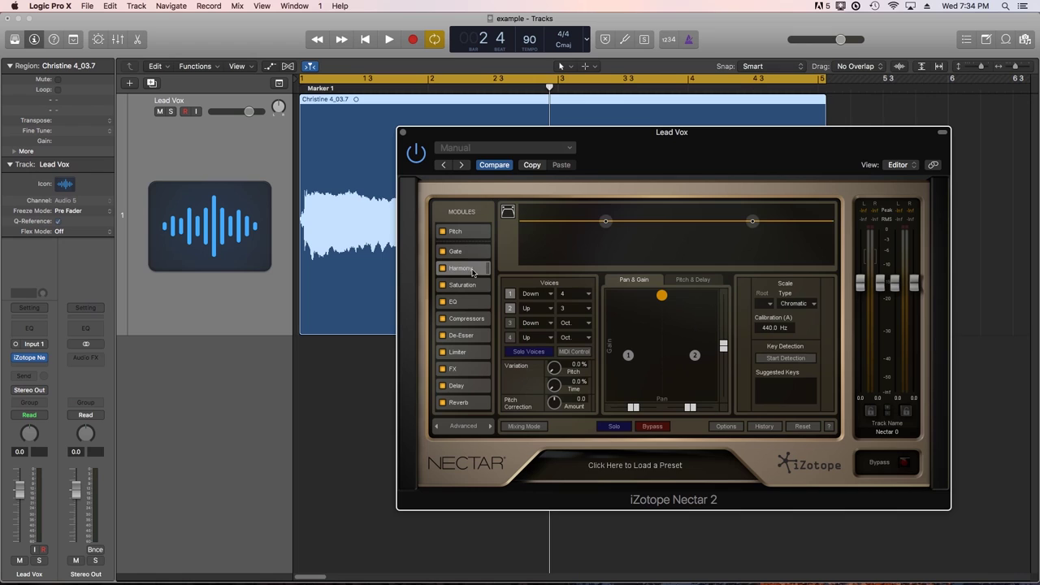
click(467, 287)
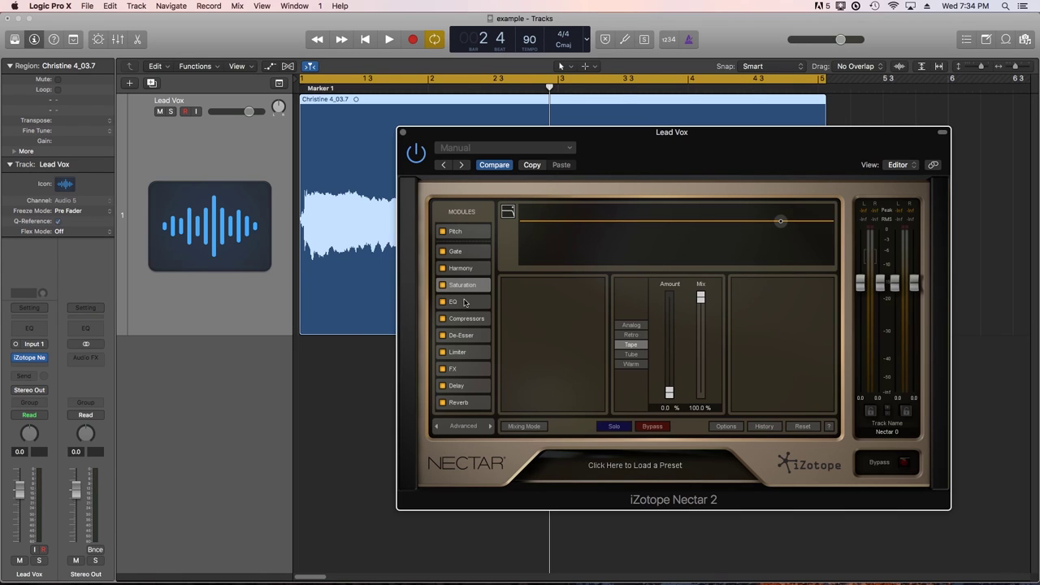
click(464, 303)
click(467, 319)
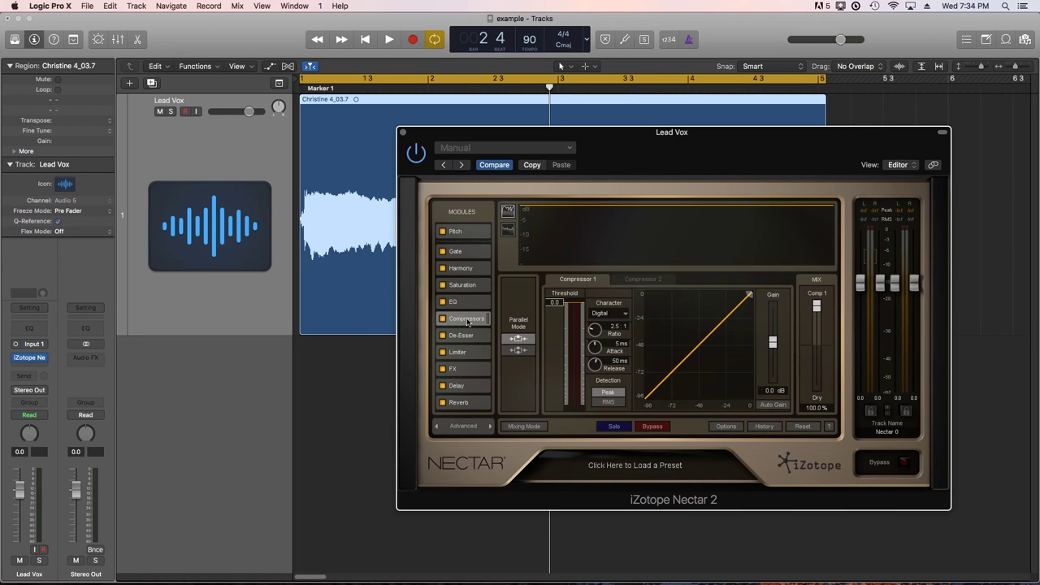
click(467, 338)
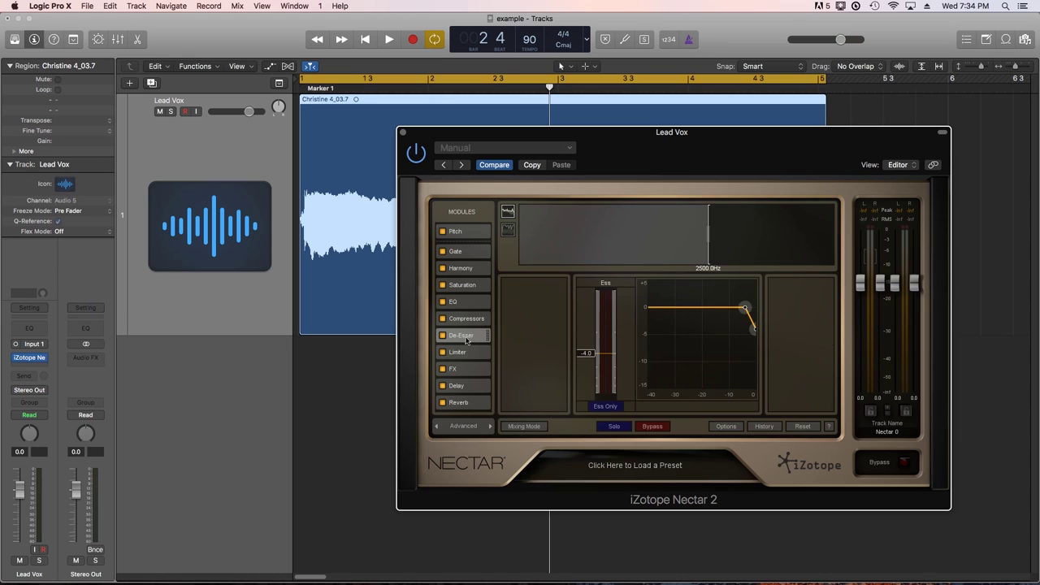
click(464, 356)
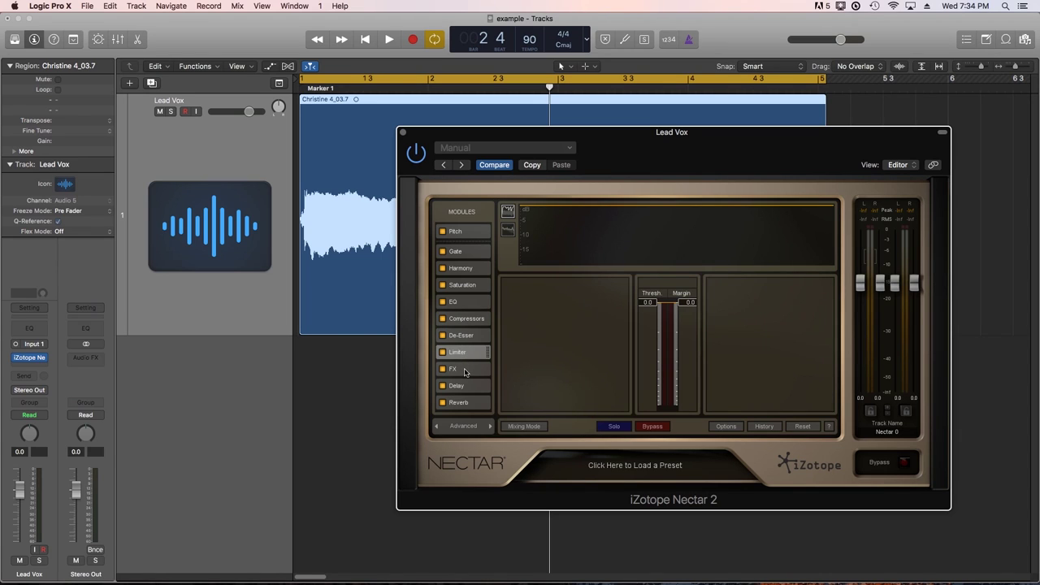
click(465, 370)
click(465, 386)
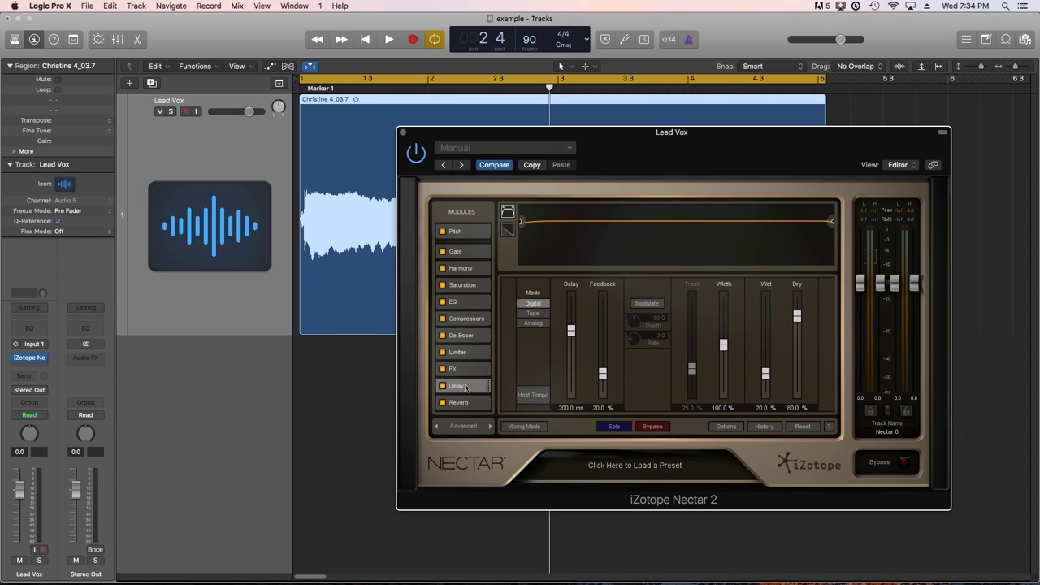
- Play the vocal in Harmony, repositioning voices 4 and 2 and slightly widening the pan spread
click(461, 268)
key(space)
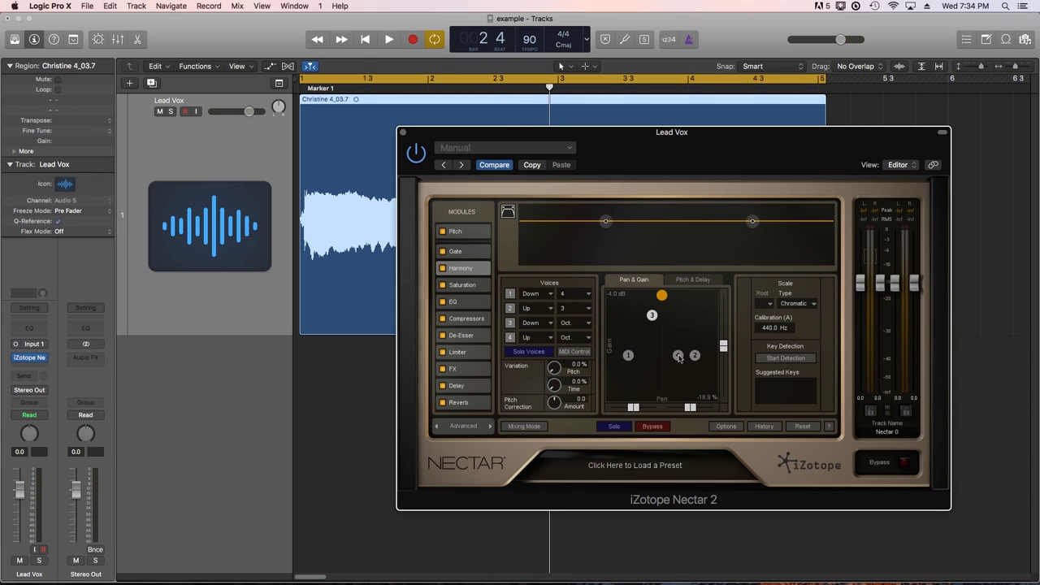
drag(680, 357, 644, 353)
mouse_move(683, 407)
mouse_down()
mouse_move(727, 412)
mouse_move(689, 416)
mouse_move(710, 412)
mouse_move(697, 413)
mouse_up()
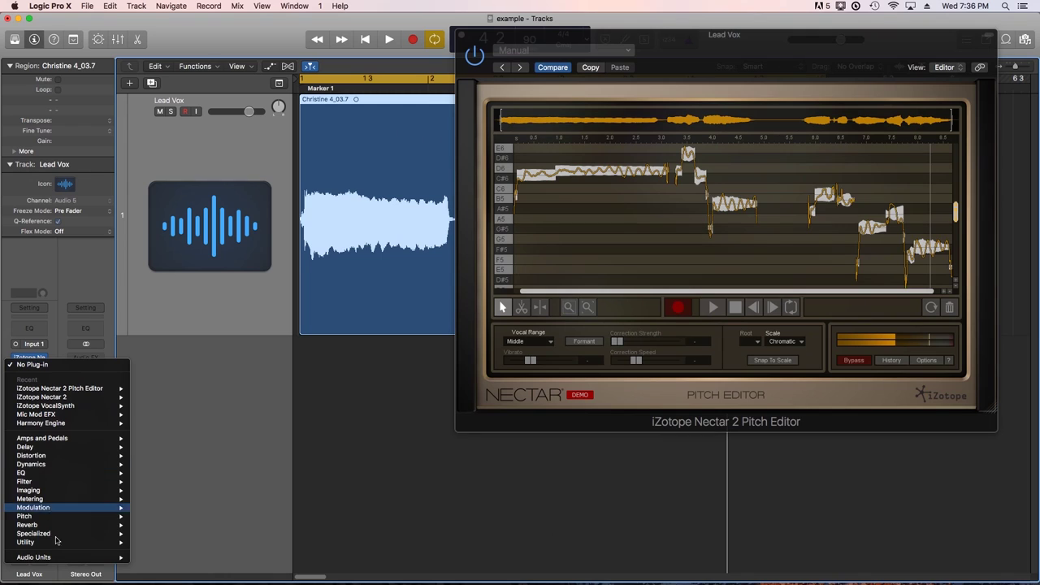
- Insert Nectar 2 Breath Control (Mono) on Lead Vox, lowering Sensitivity to 47.7% and Target to -51.2
mouse_move(62, 559)
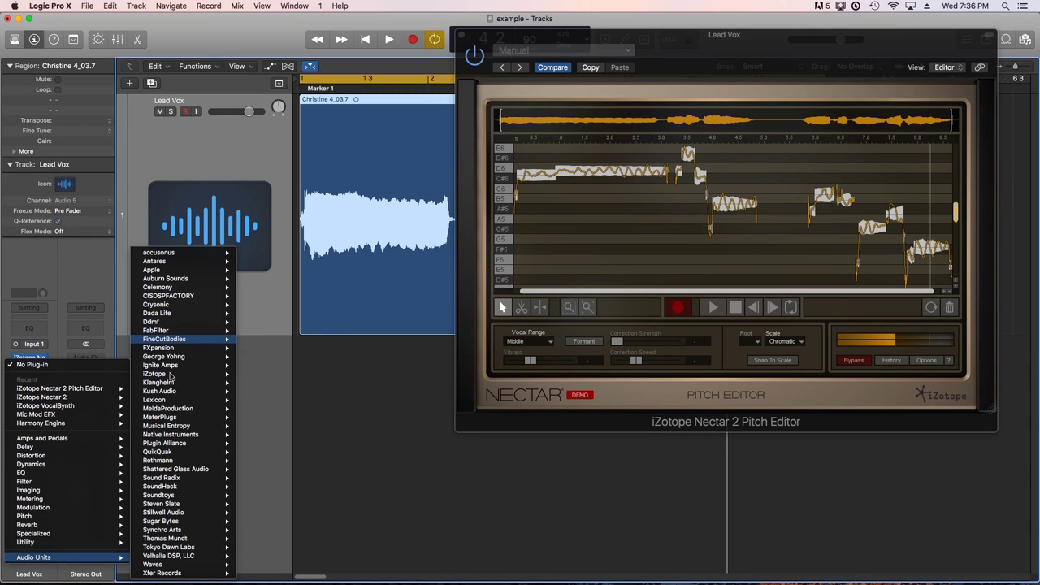
mouse_move(172, 375)
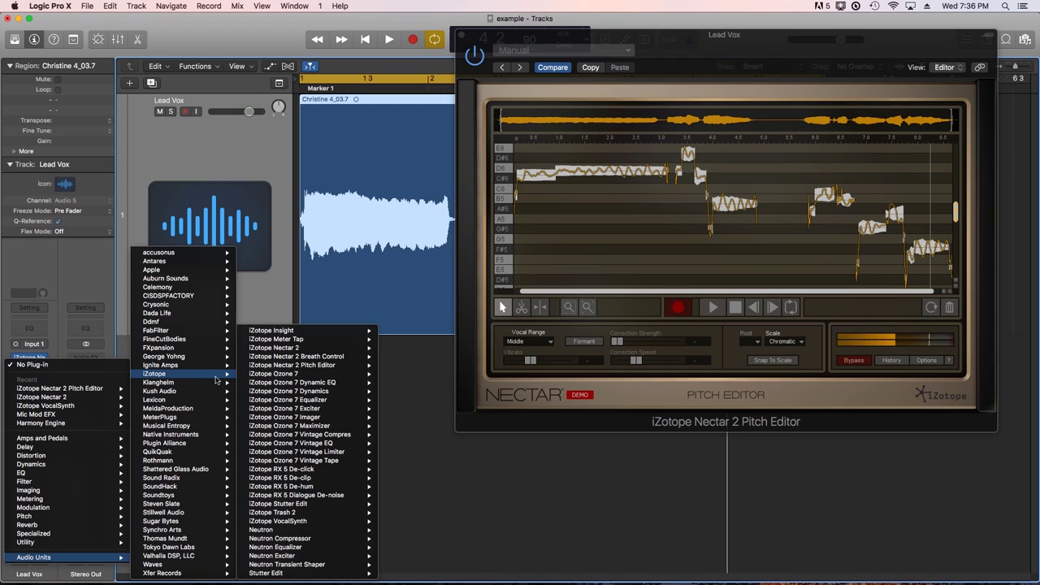
mouse_move(309, 358)
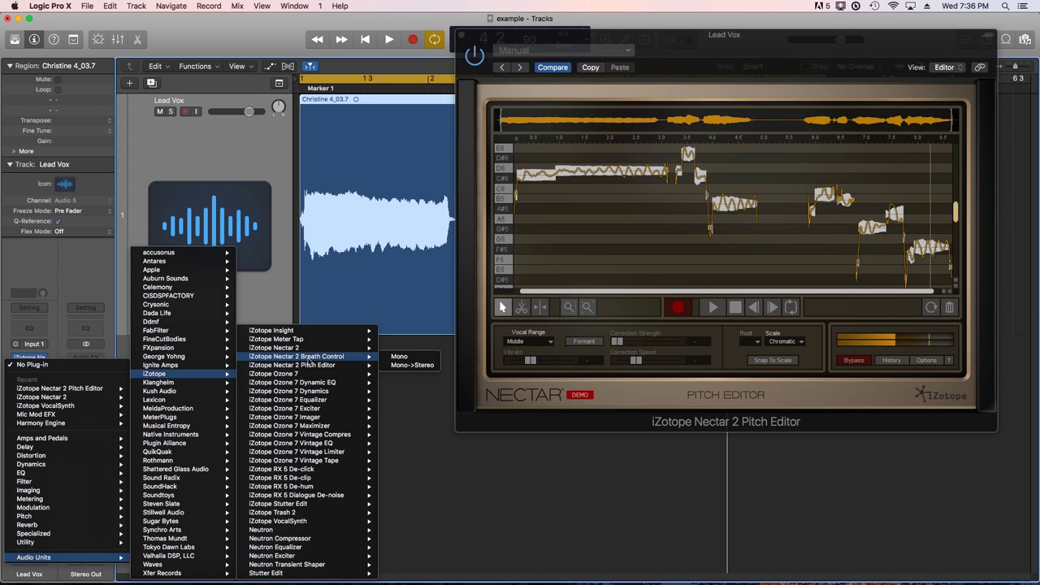
click(395, 358)
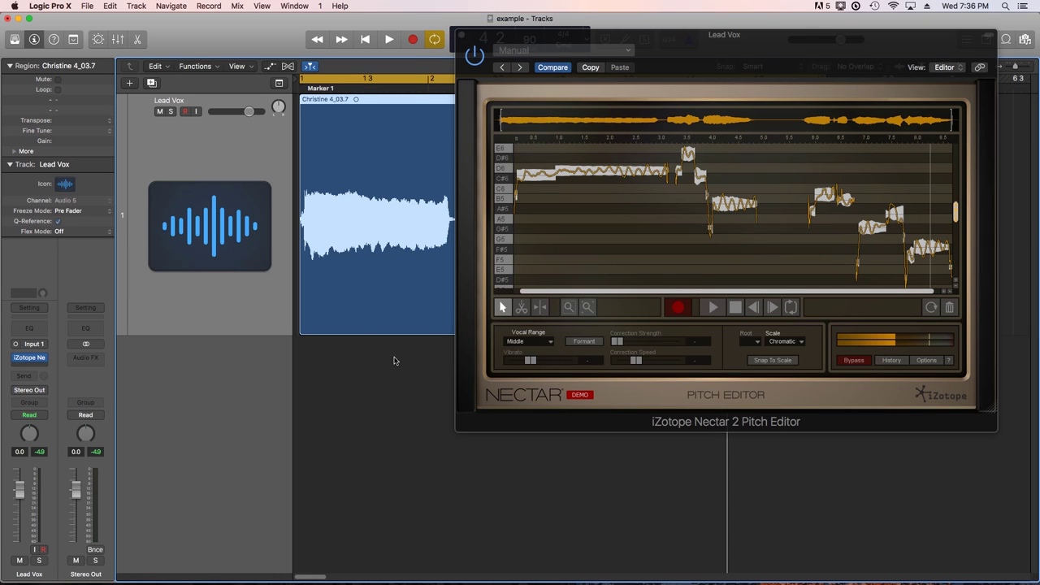
drag(292, 62, 451, 191)
drag(404, 388, 359, 437)
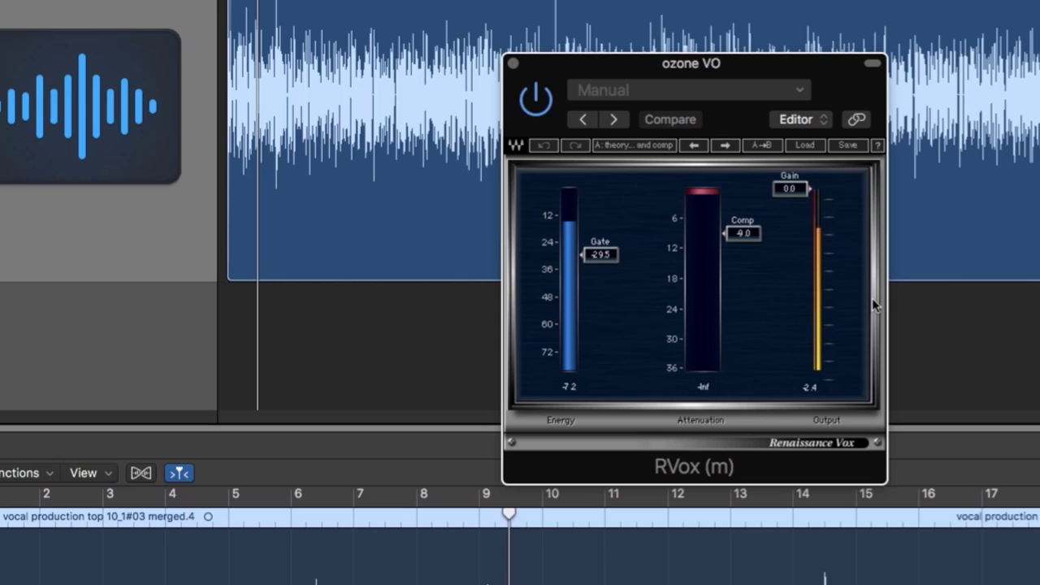
- Set RVox Gate to -22.1 and Comp threshold to -6.2, with Gain at 0.0
drag(601, 257, 601, 236)
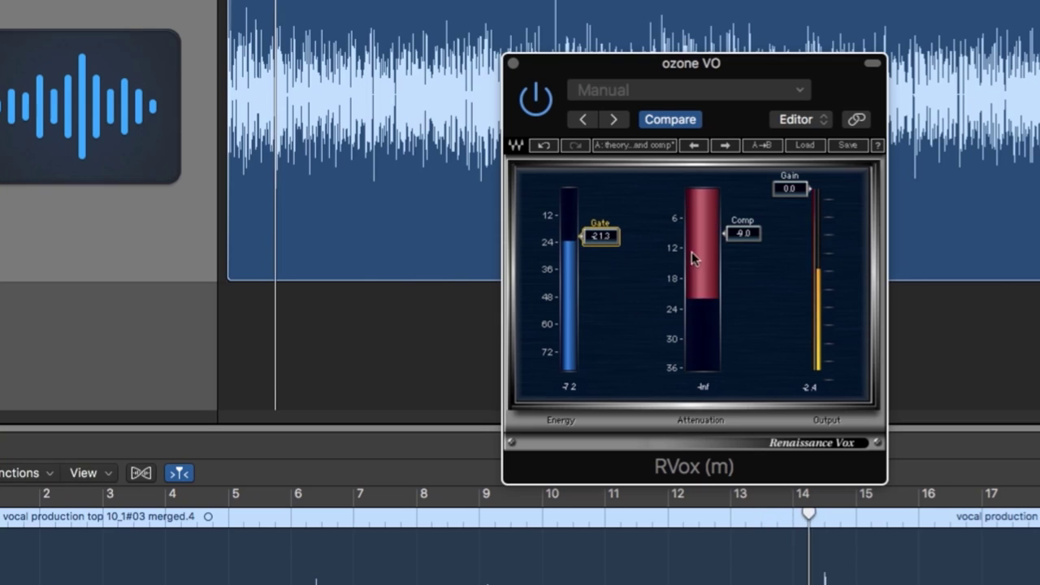
mouse_move(742, 233)
mouse_down()
mouse_move(742, 191)
mouse_move(743, 294)
mouse_move(743, 228)
mouse_up()
mouse_move(790, 193)
mouse_down()
mouse_move(790, 272)
mouse_move(790, 189)
mouse_up()
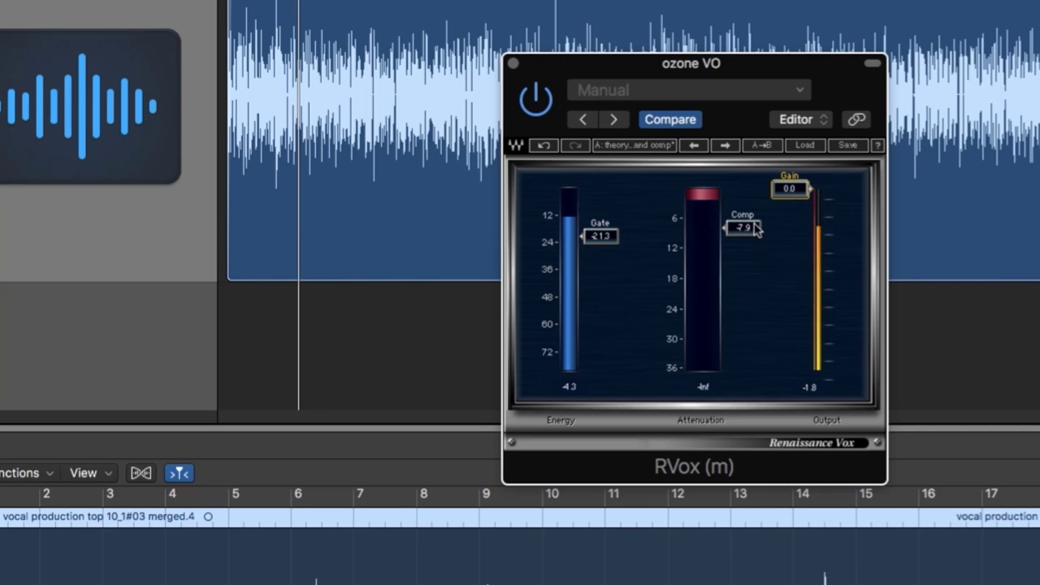
drag(743, 228, 743, 219)
drag(600, 236, 600, 239)
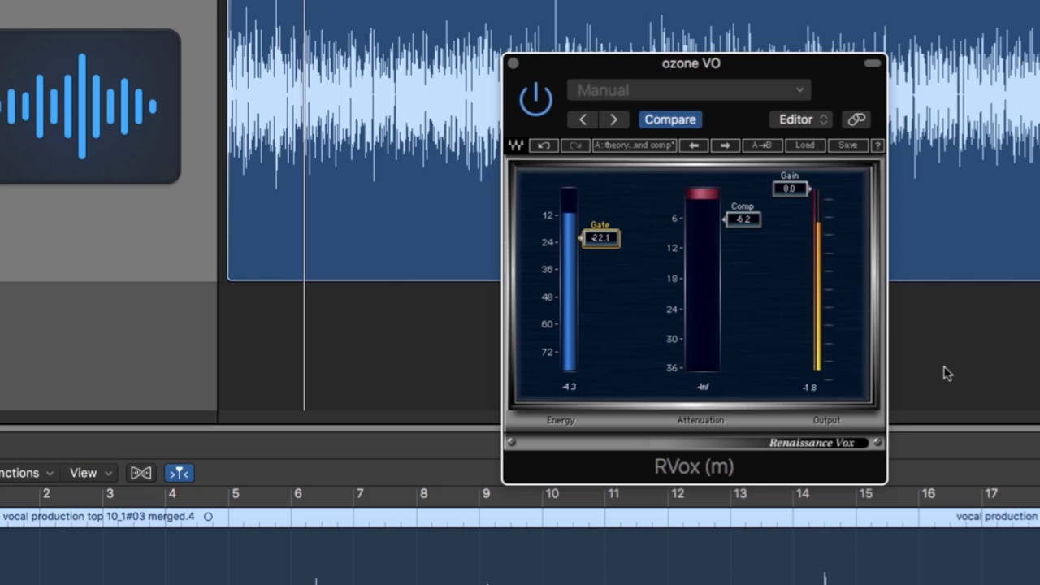